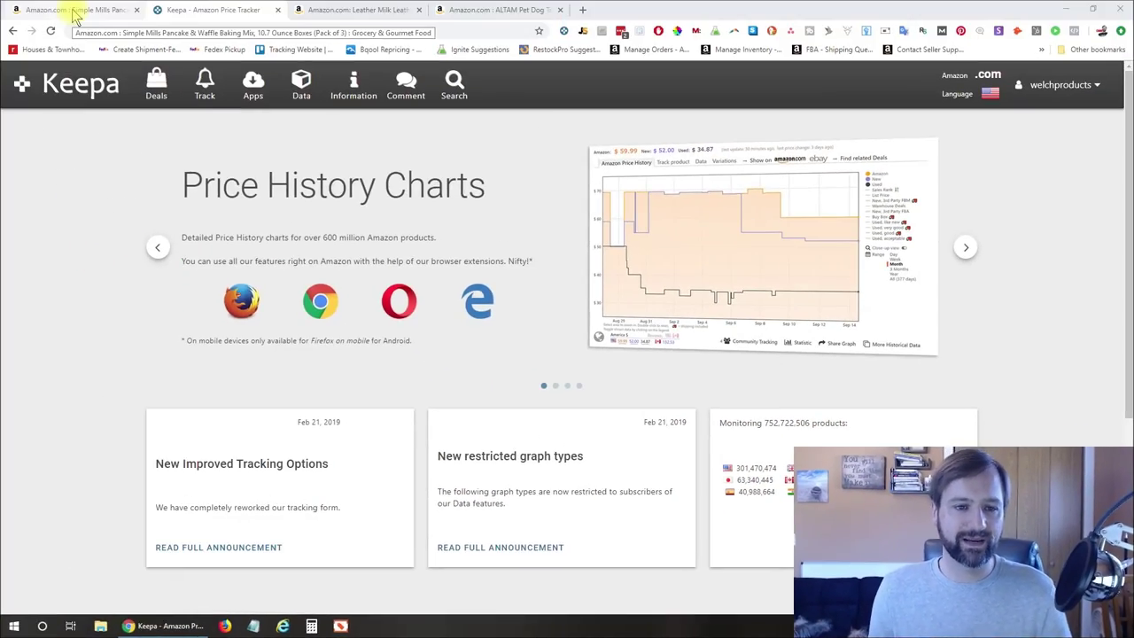
Step: Switch to the Simple Mills Pancake & Waffle Baking Mix tab and scroll to its Keepa chart
click(102, 11)
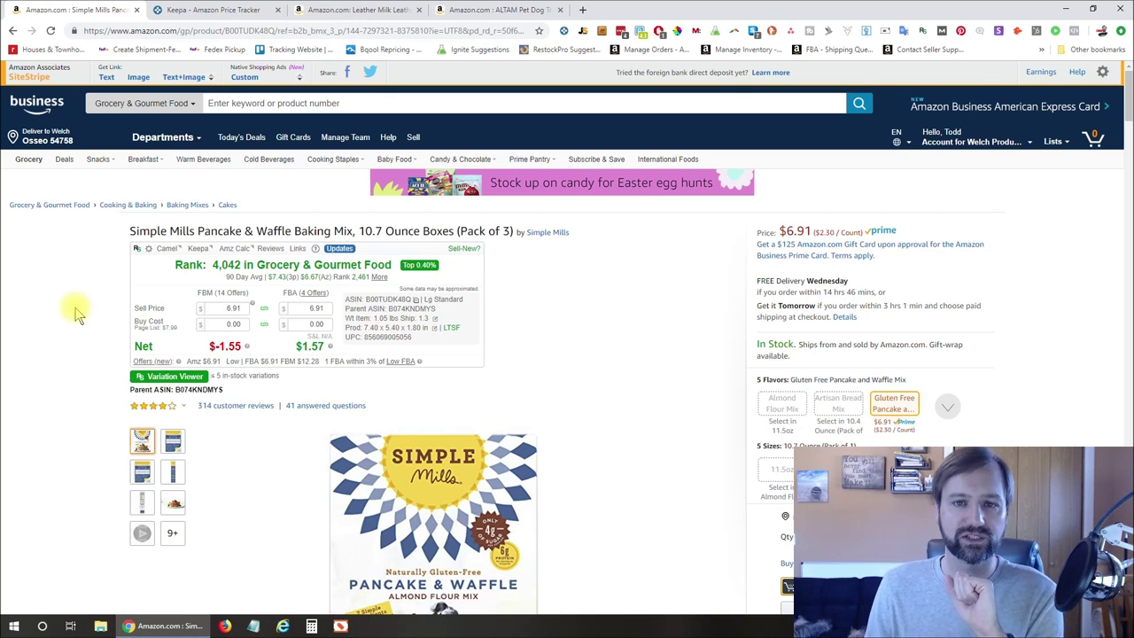
scroll(75, 310, down, 3)
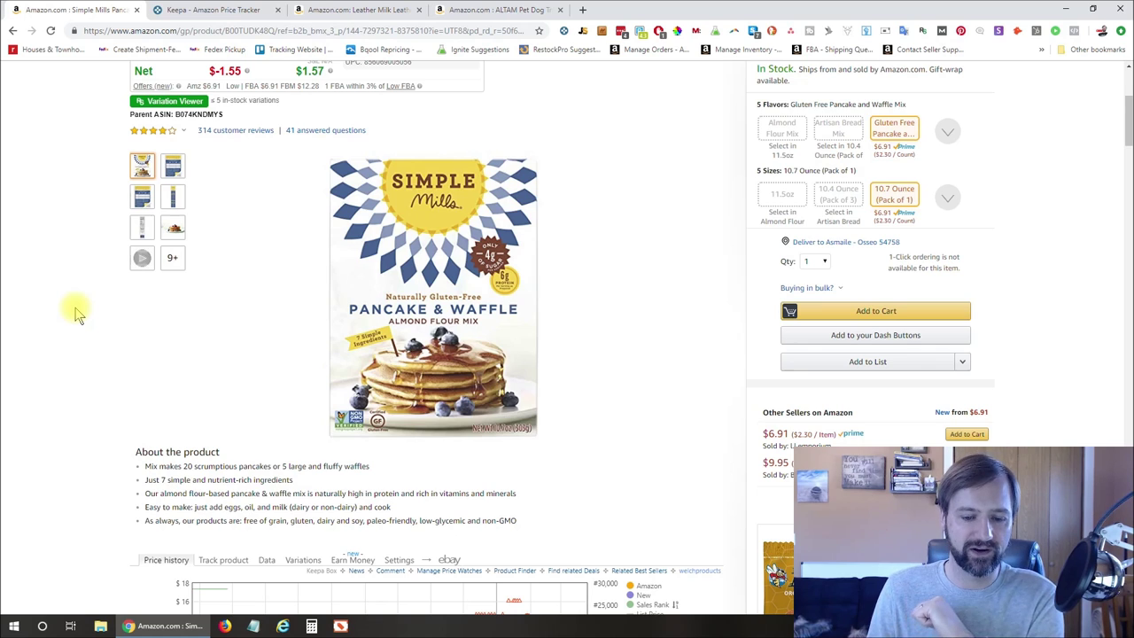
scroll(76, 312, down, 3)
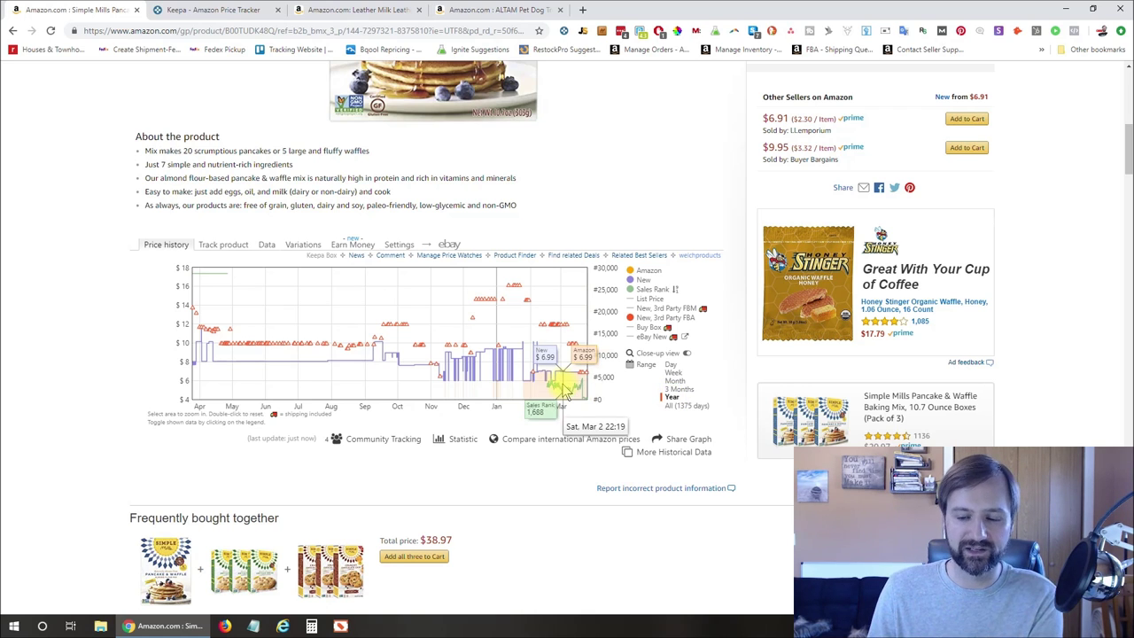
Step: Try the Month, Week and Day chart ranges, then return to 3 Months
click(678, 389)
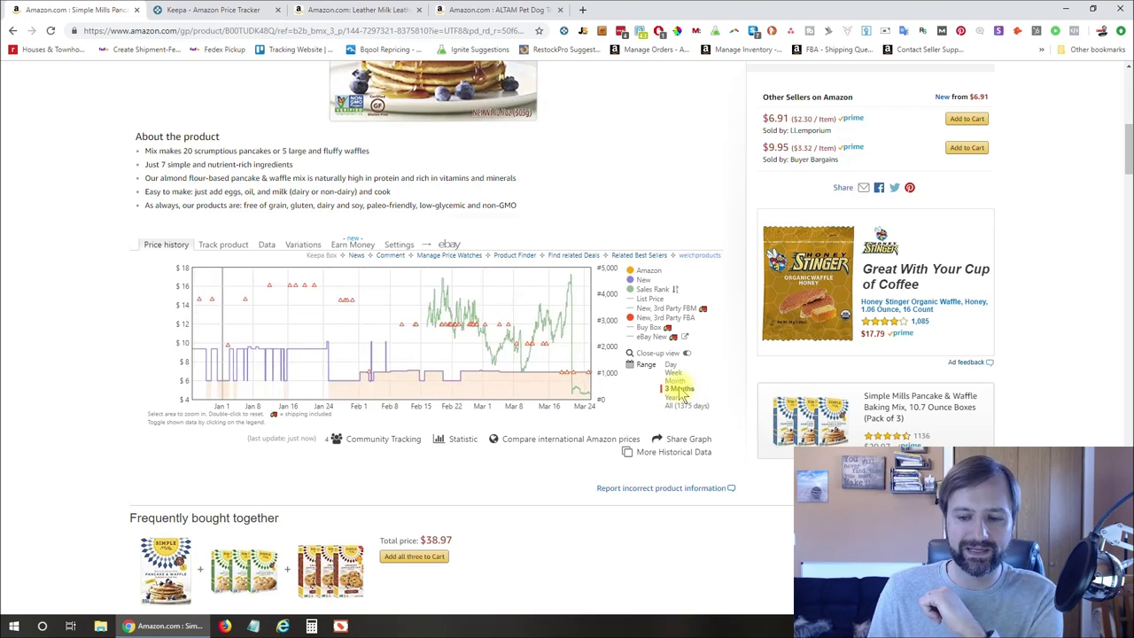
click(674, 380)
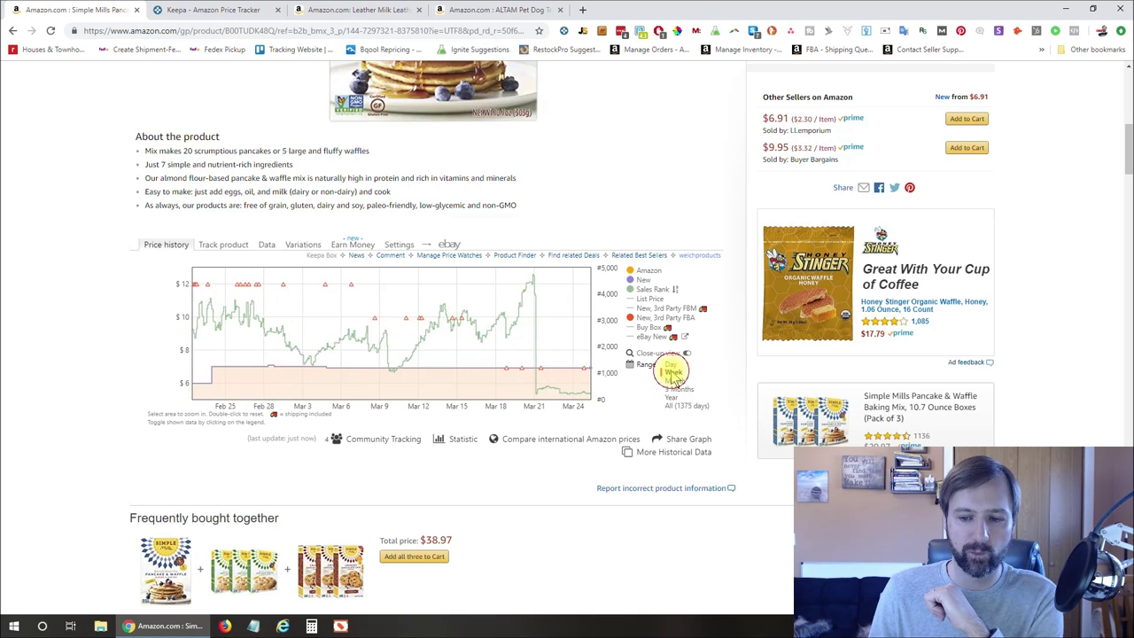
click(672, 372)
click(671, 365)
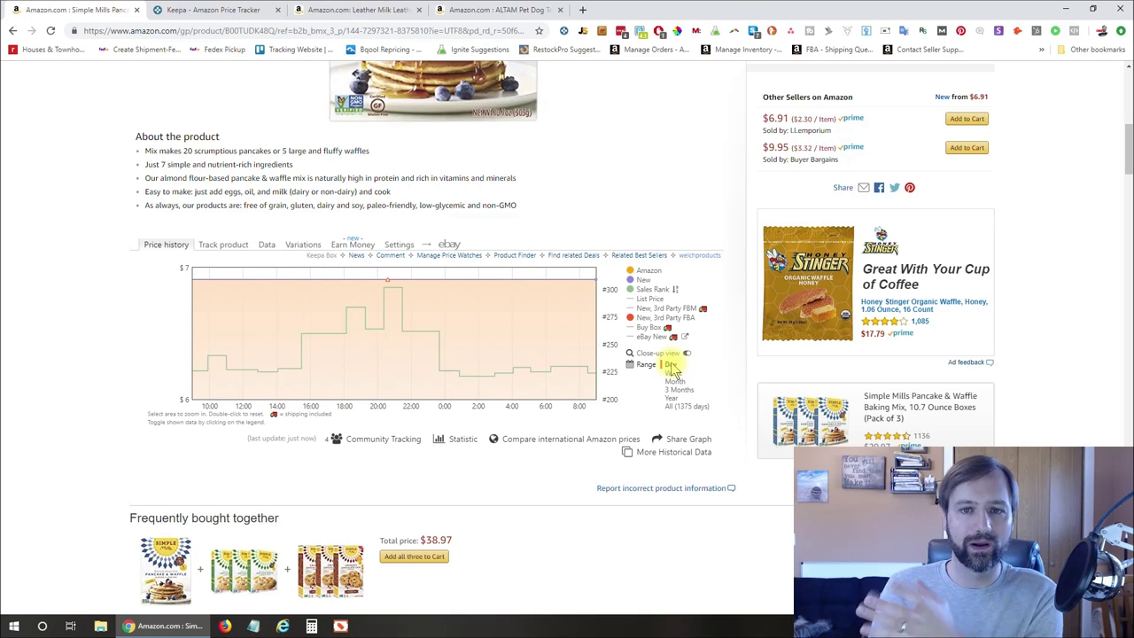
click(678, 389)
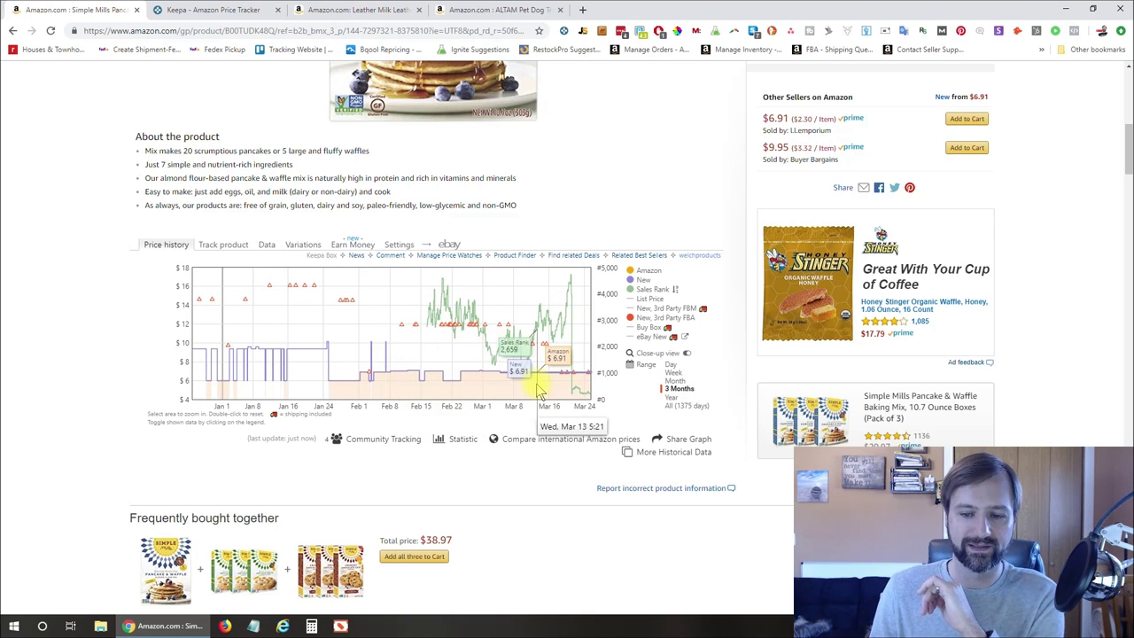
Step: Hide the Amazon price series on the chart, then show it again
mouse_move(649, 271)
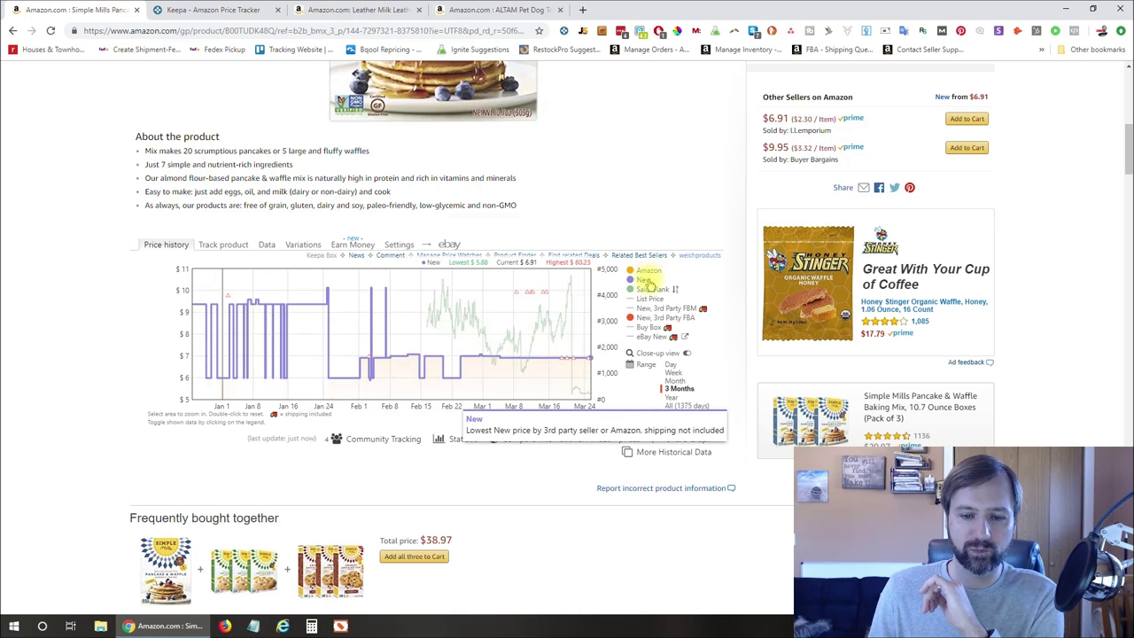
mouse_move(649, 291)
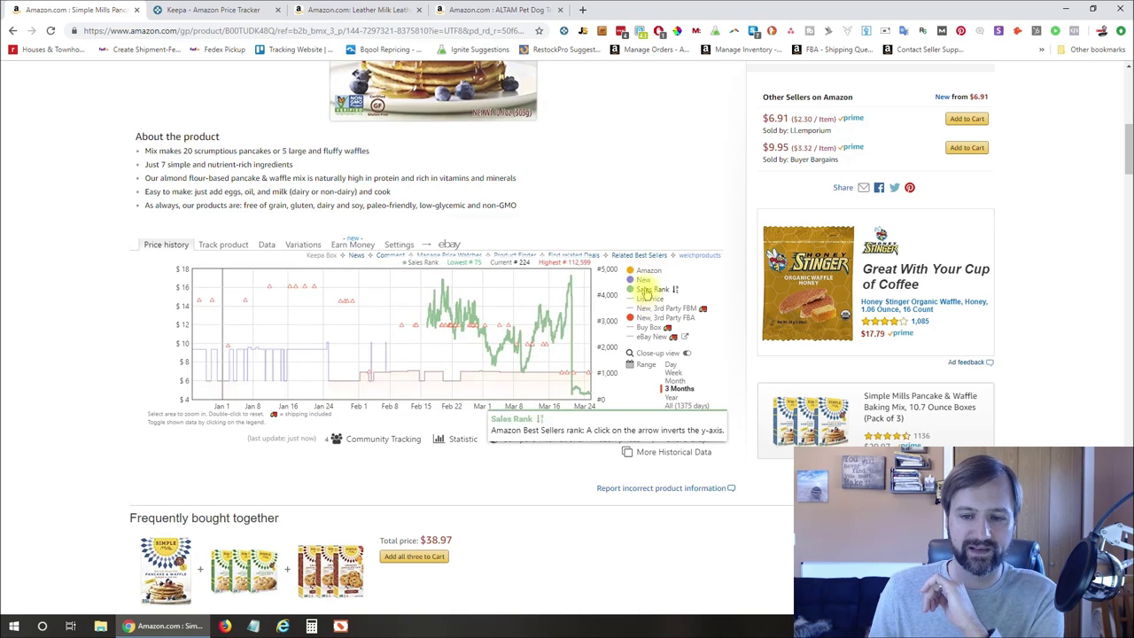
mouse_move(650, 333)
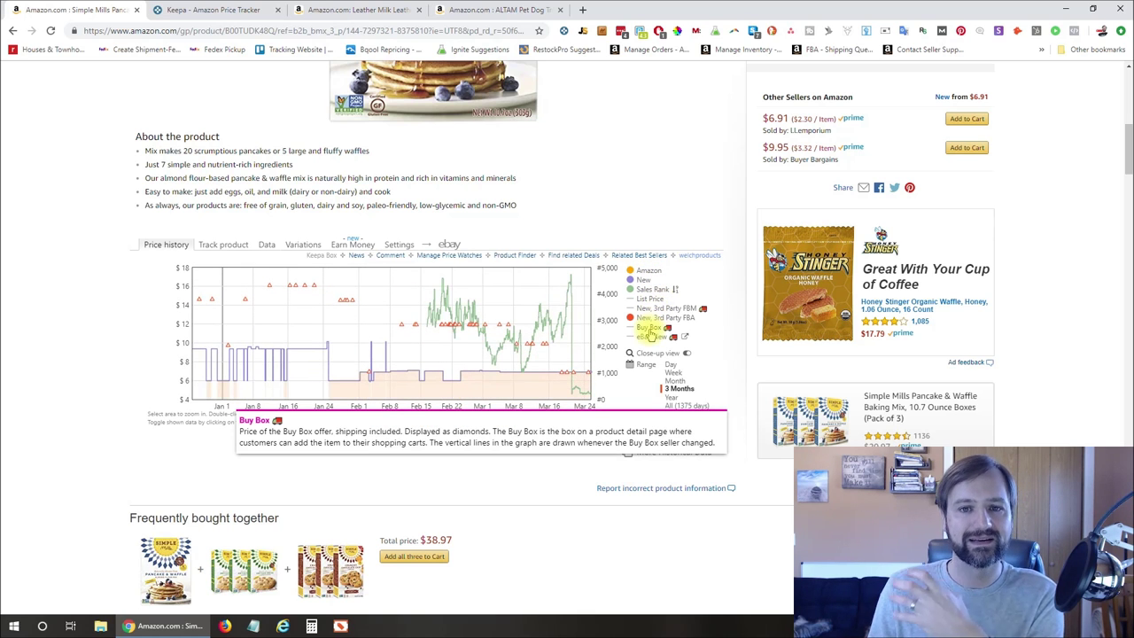
click(649, 272)
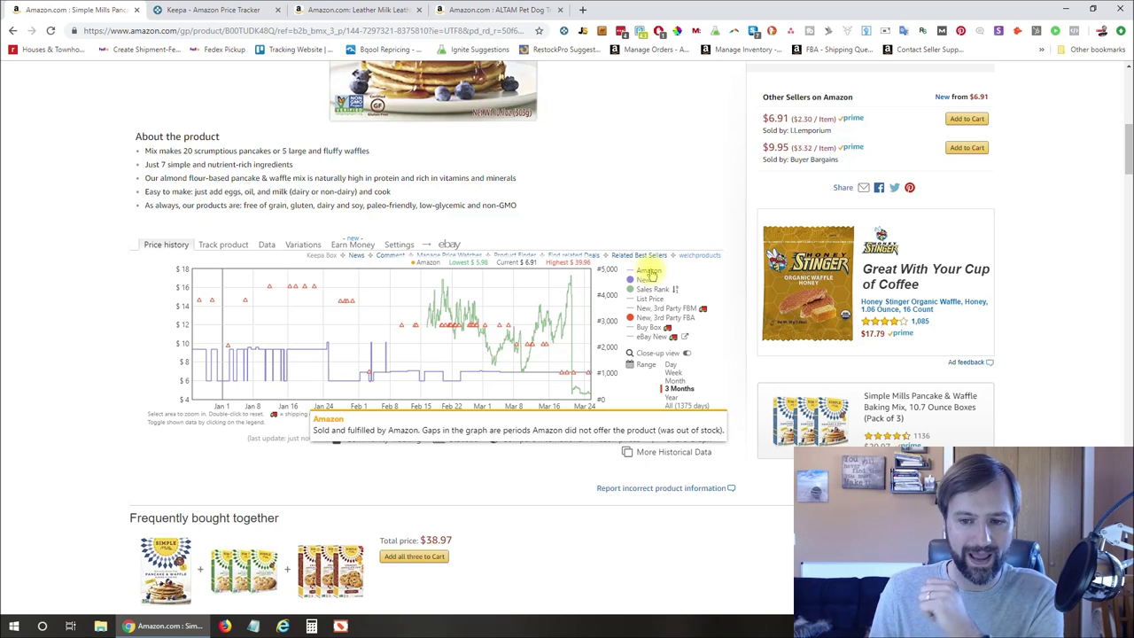
click(650, 273)
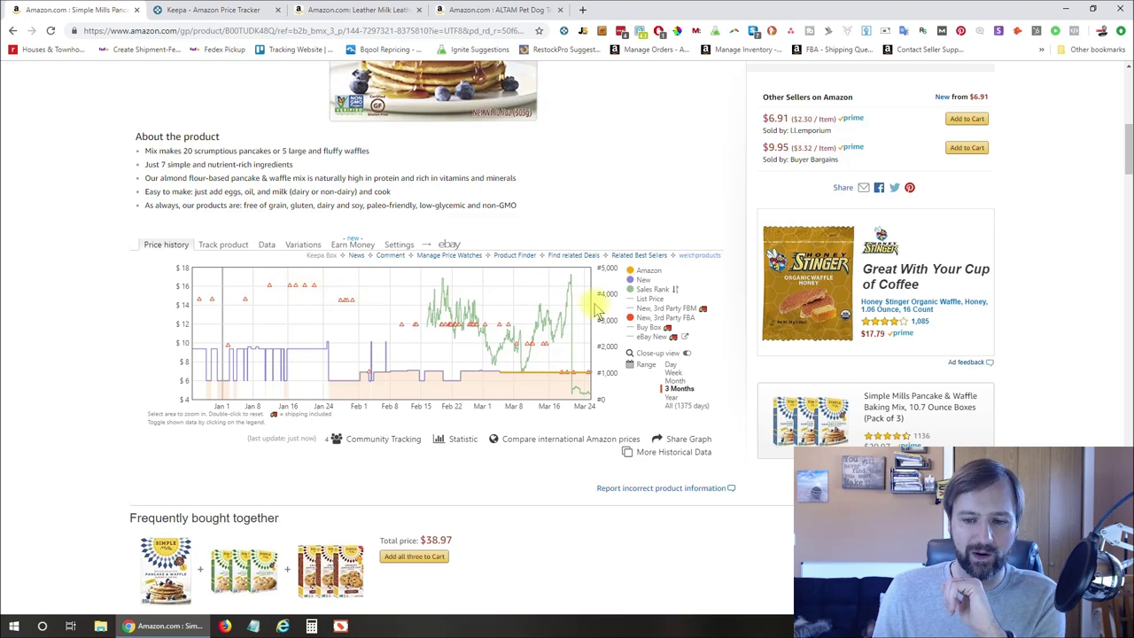
mouse_move(671, 320)
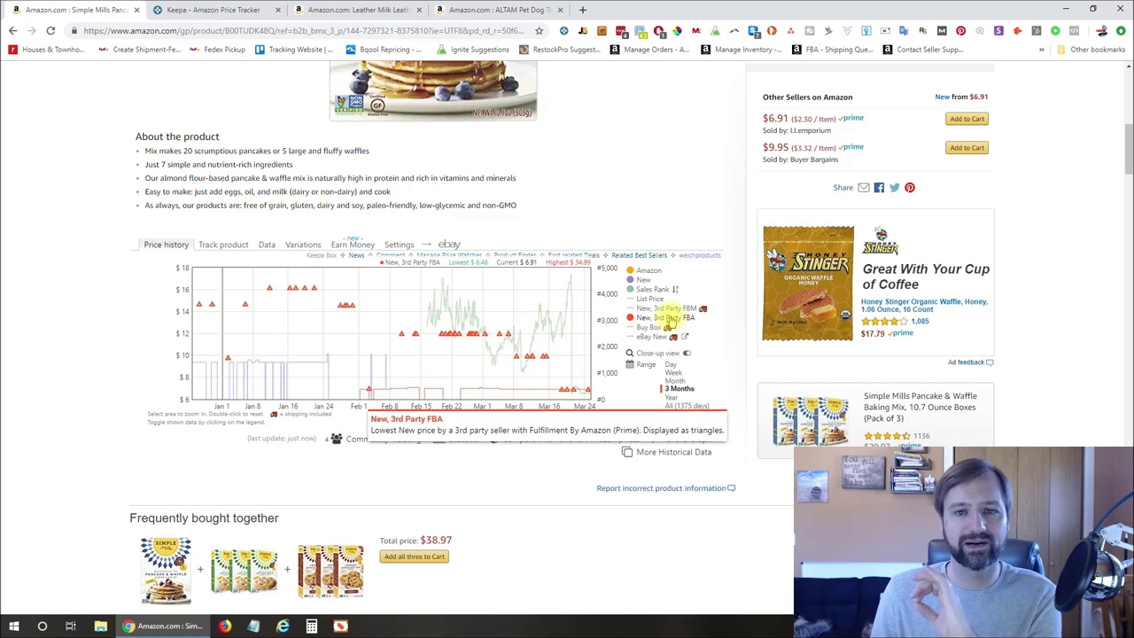
click(671, 320)
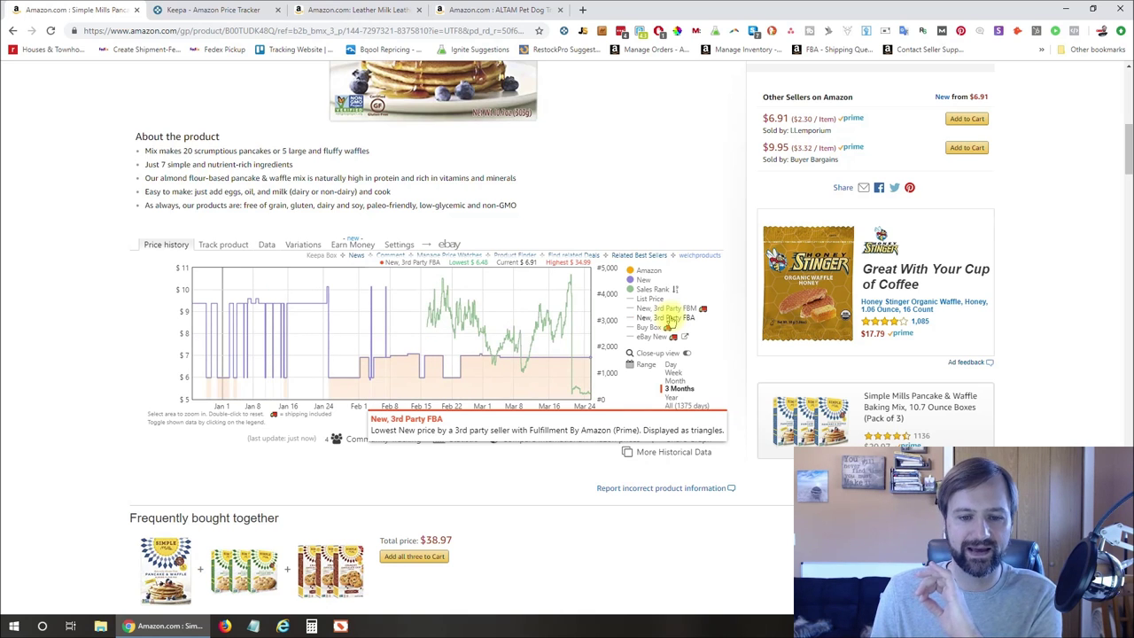
click(671, 320)
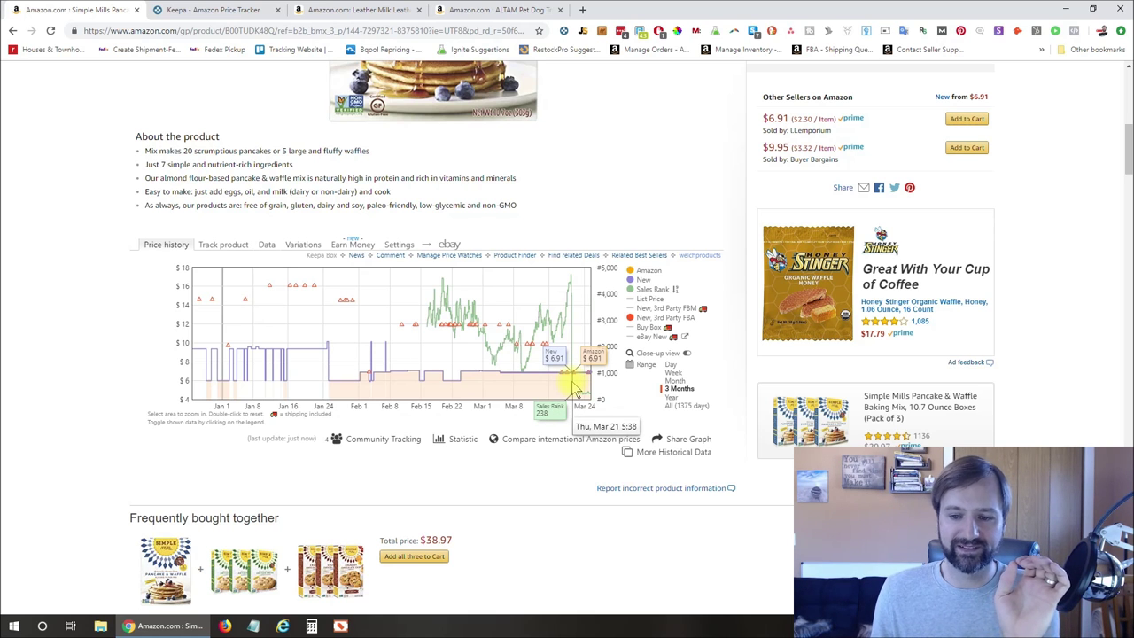
scroll(772, 386, up, 5)
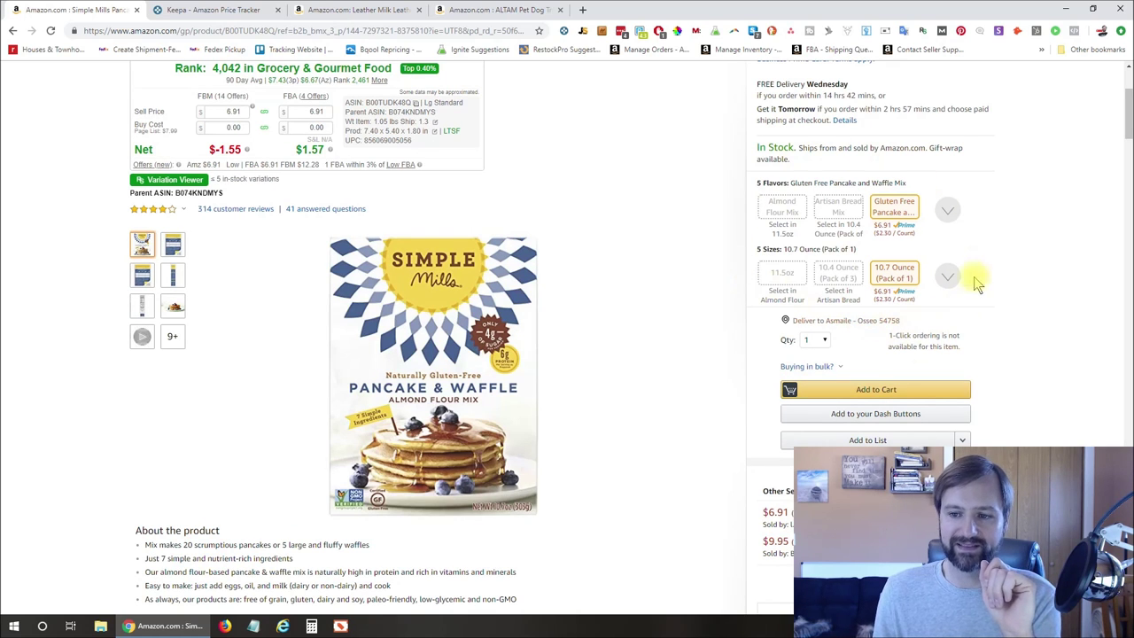
drag(931, 164, 824, 149)
click(739, 195)
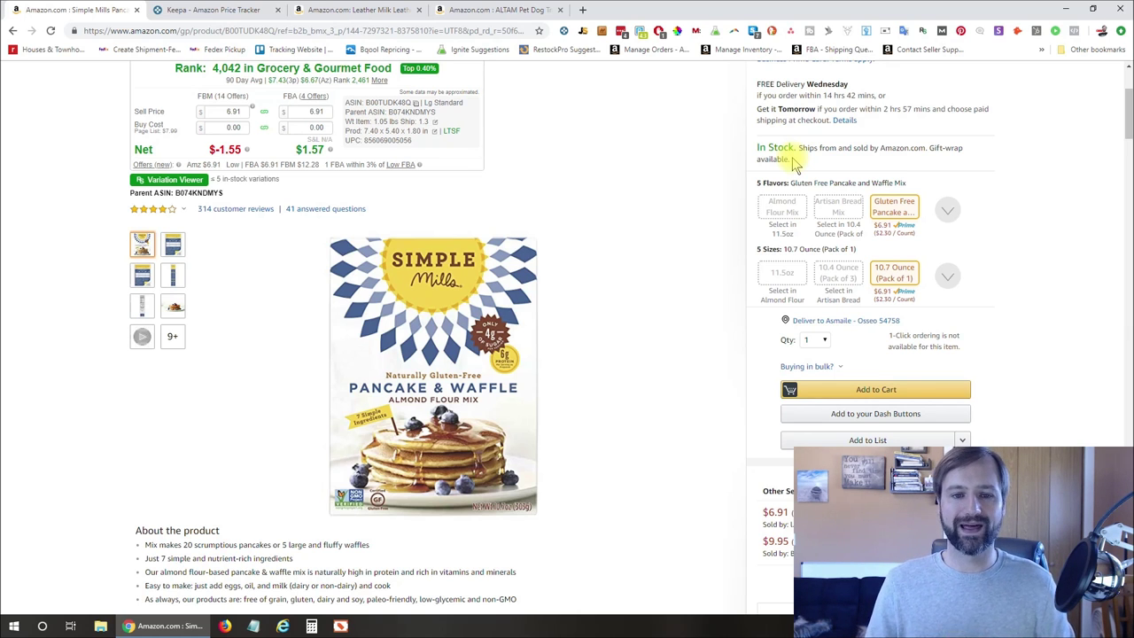
scroll(700, 227, down, 3)
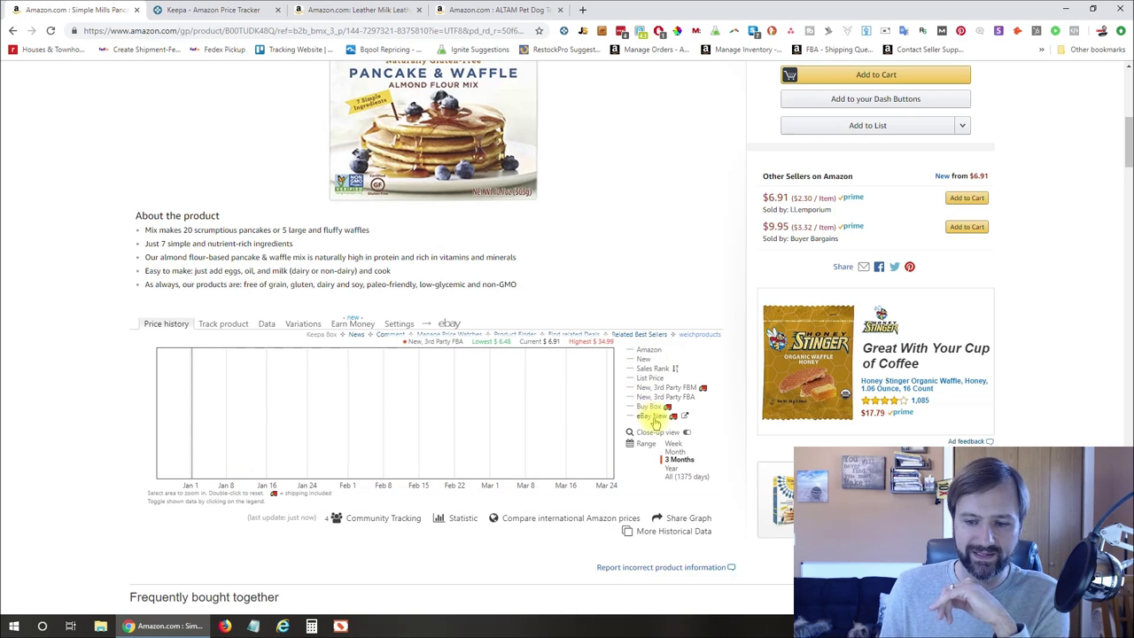
Step: Turn on the eBay New price series in the Keepa chart legend
click(647, 418)
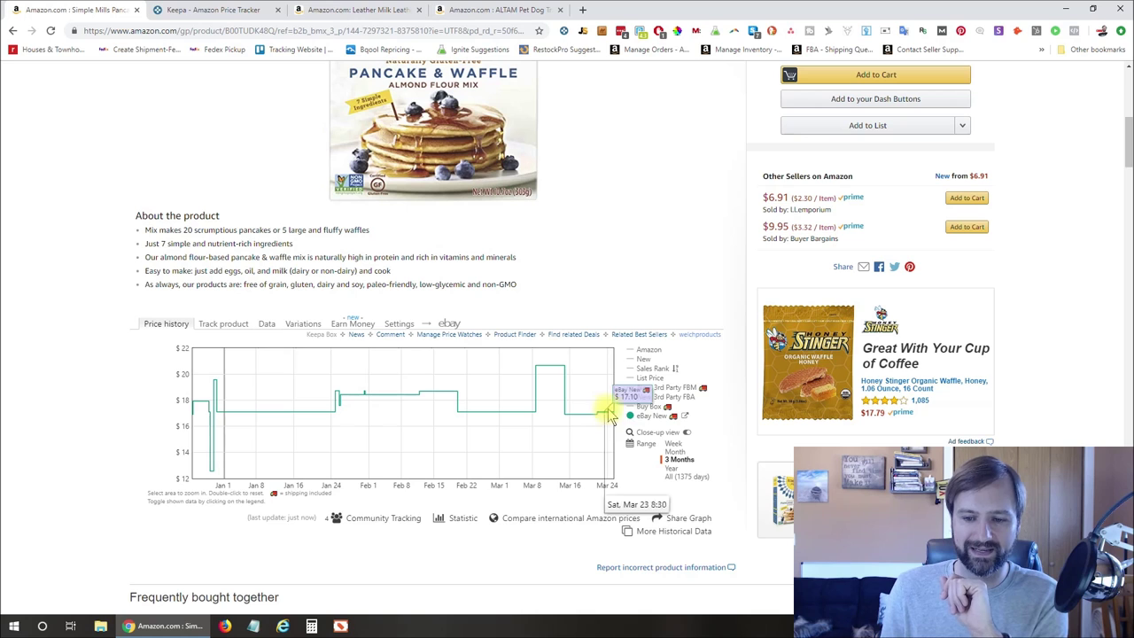
Step: Add the Amazon price series back to the chart alongside eBay New
click(649, 350)
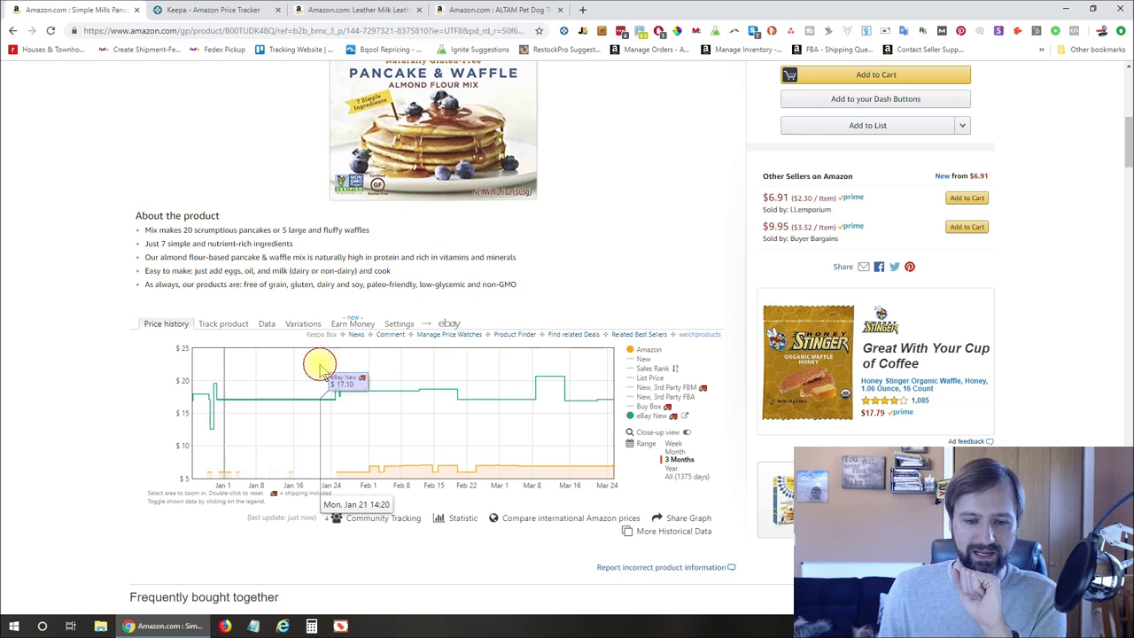
Step: Zoom into late January to late February, then settle the chart range on Year after trying All
drag(319, 369, 463, 404)
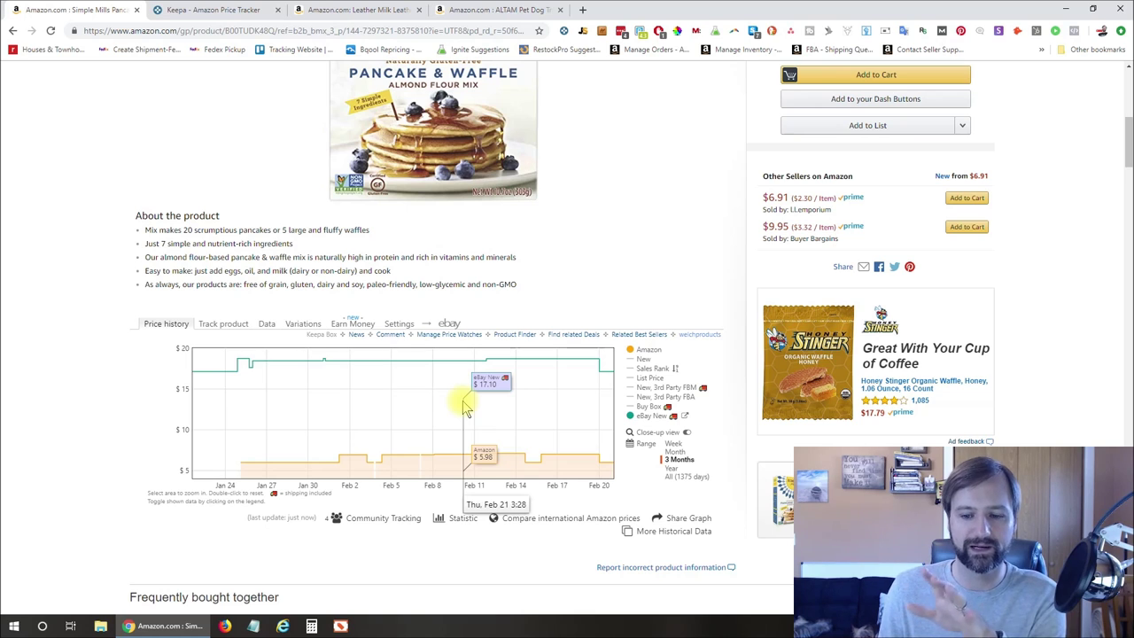
click(671, 468)
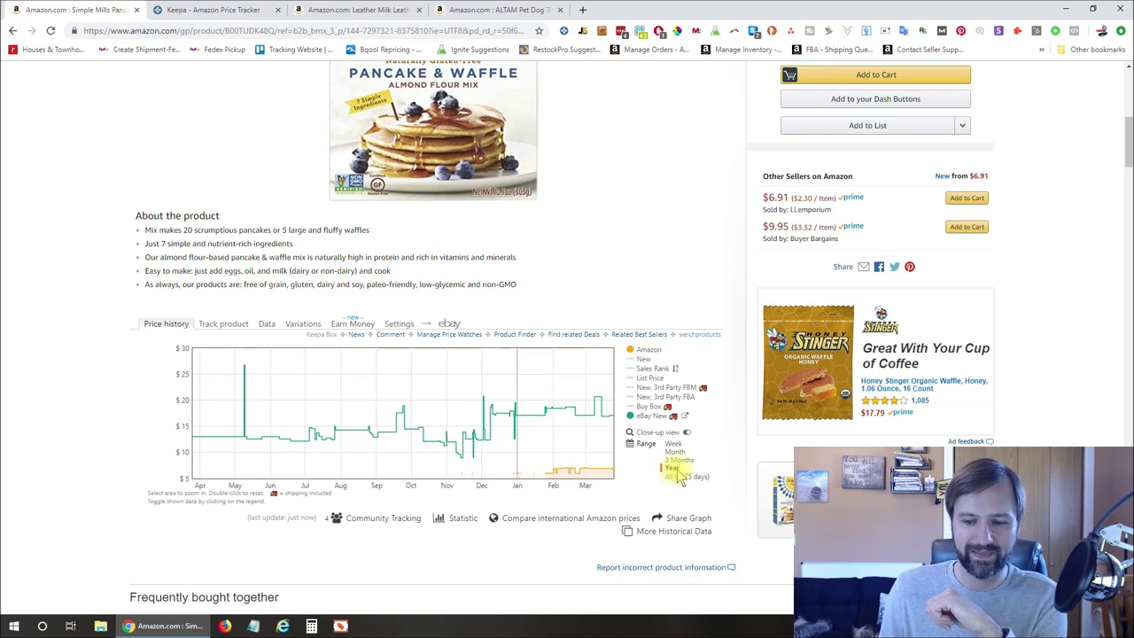
click(677, 477)
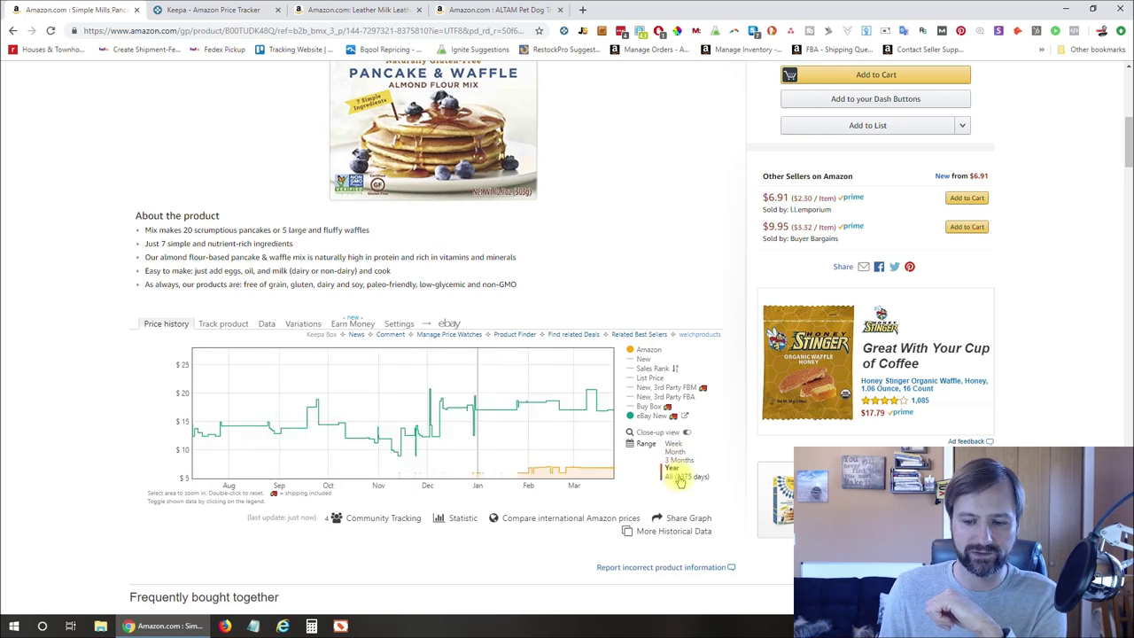
click(679, 479)
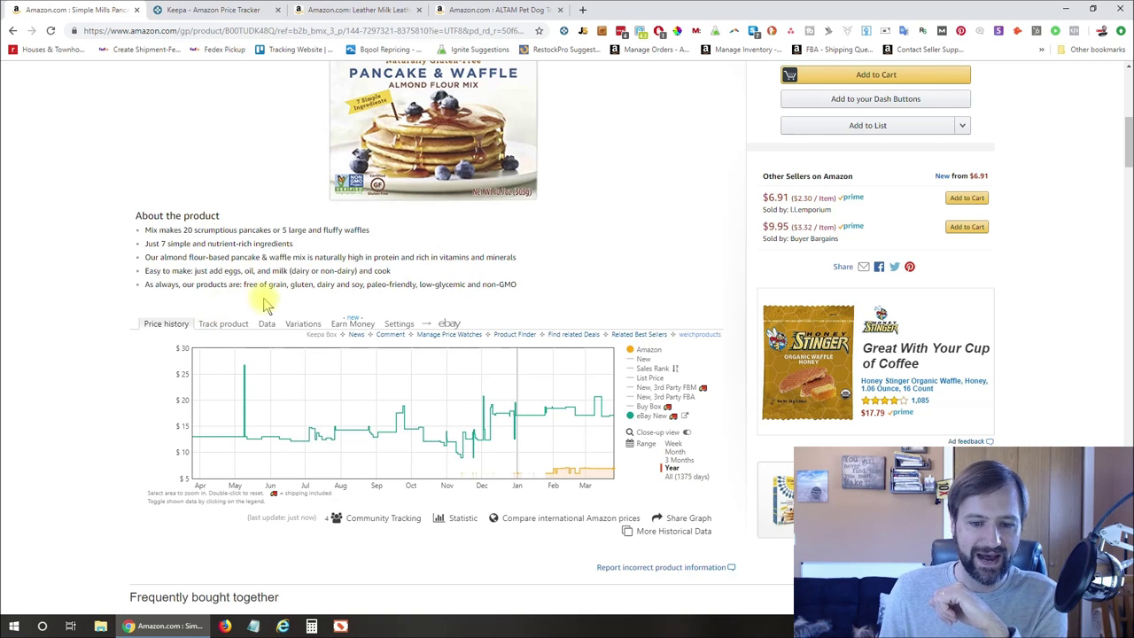
click(399, 324)
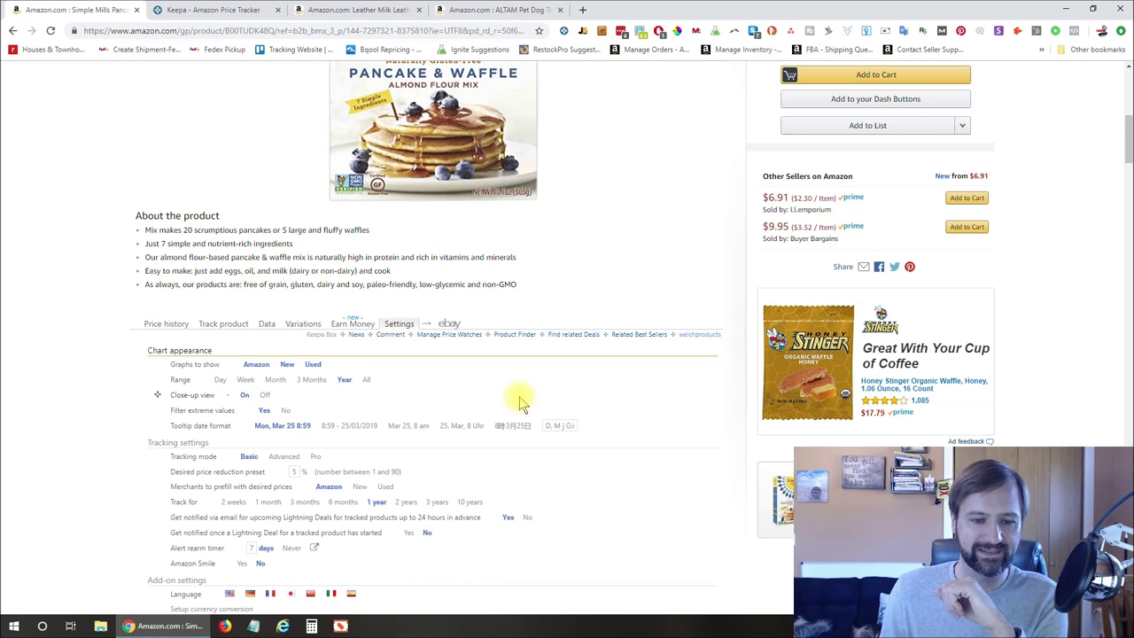
Step: Toggle the Amazon, New and Used graphs in Keepa settings so all three are shown
scroll(133, 394, down, 2)
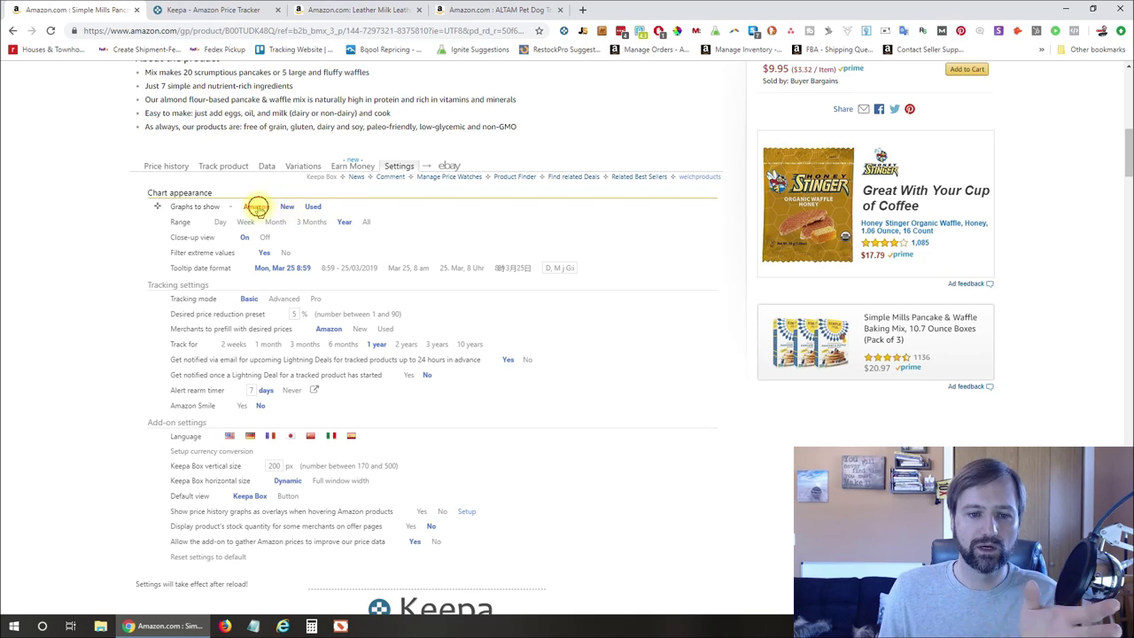
click(255, 207)
click(313, 208)
click(286, 209)
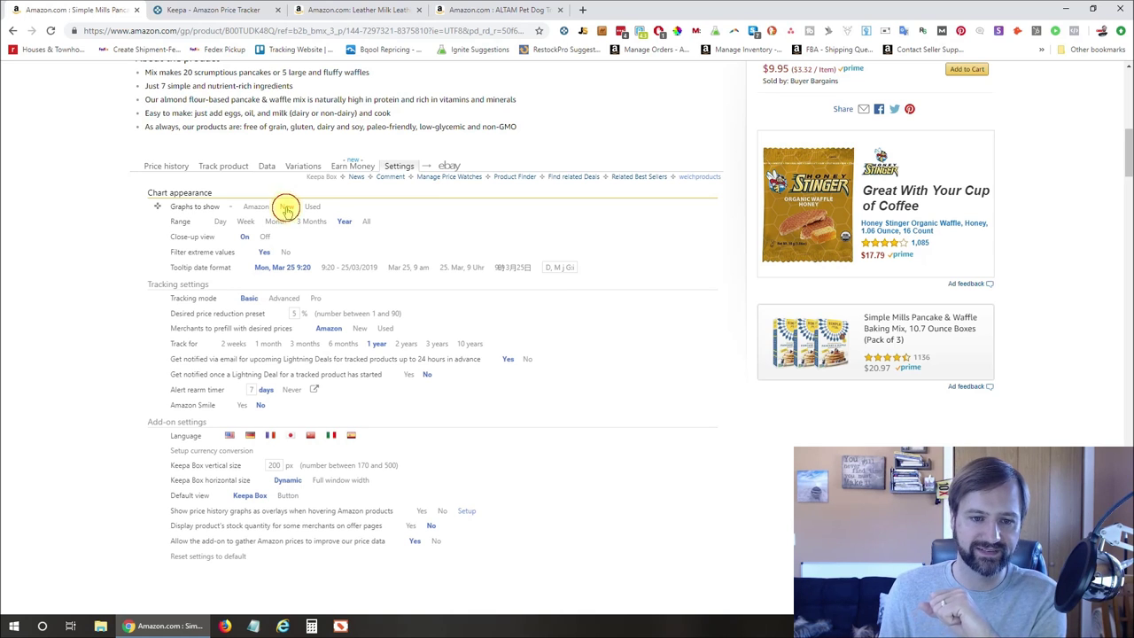
click(261, 207)
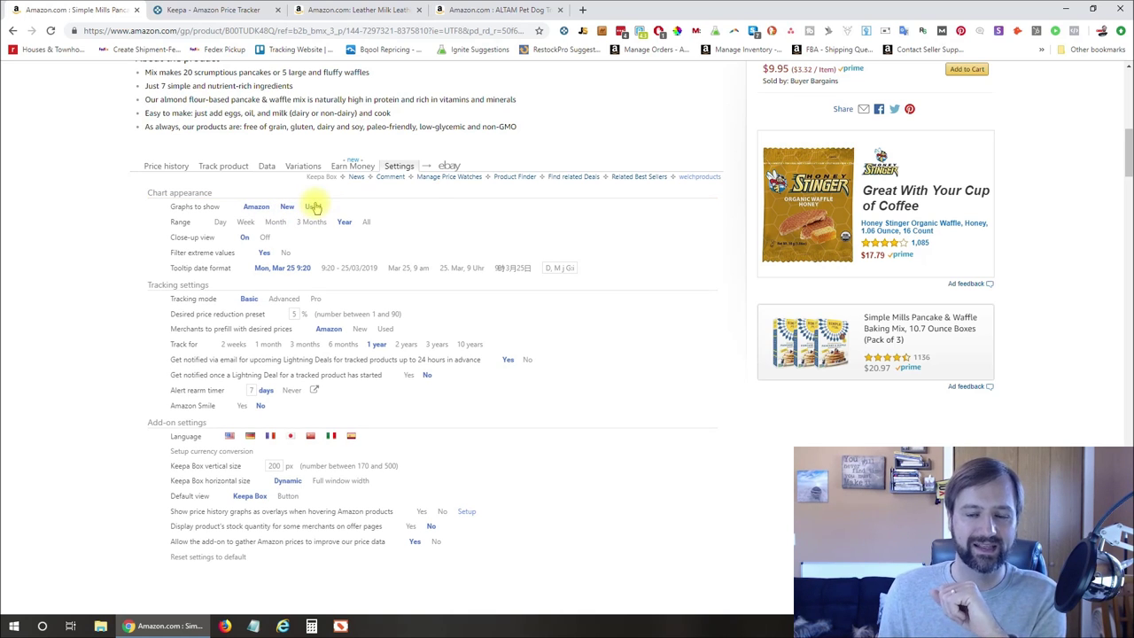
click(313, 207)
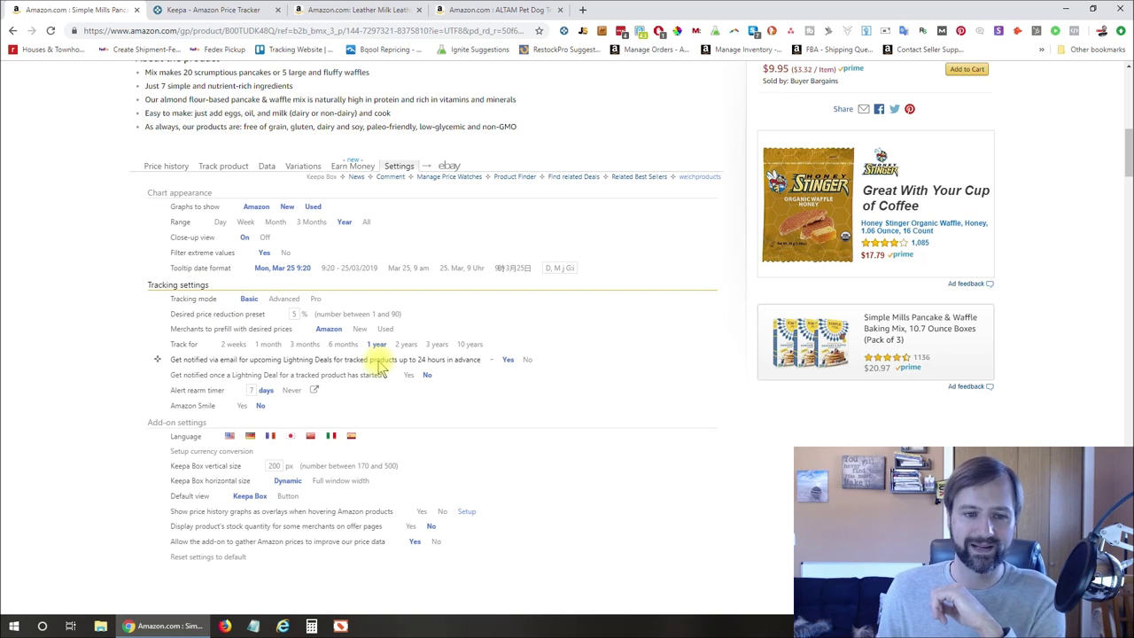
click(222, 168)
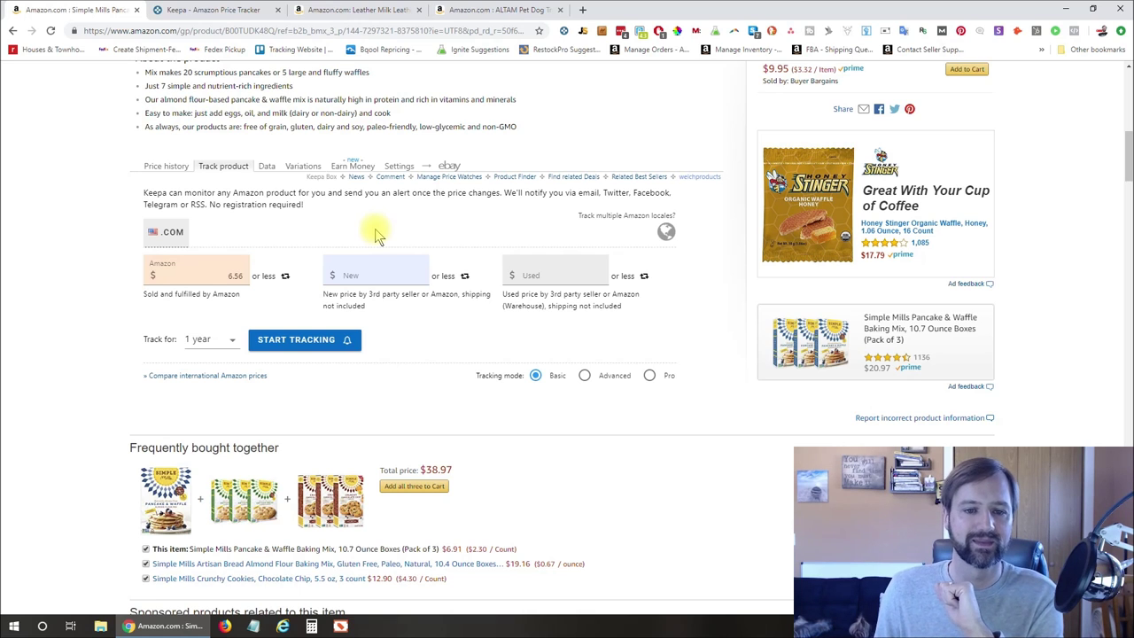
Step: Show the Simple Mills variations list and scroll through it
click(302, 167)
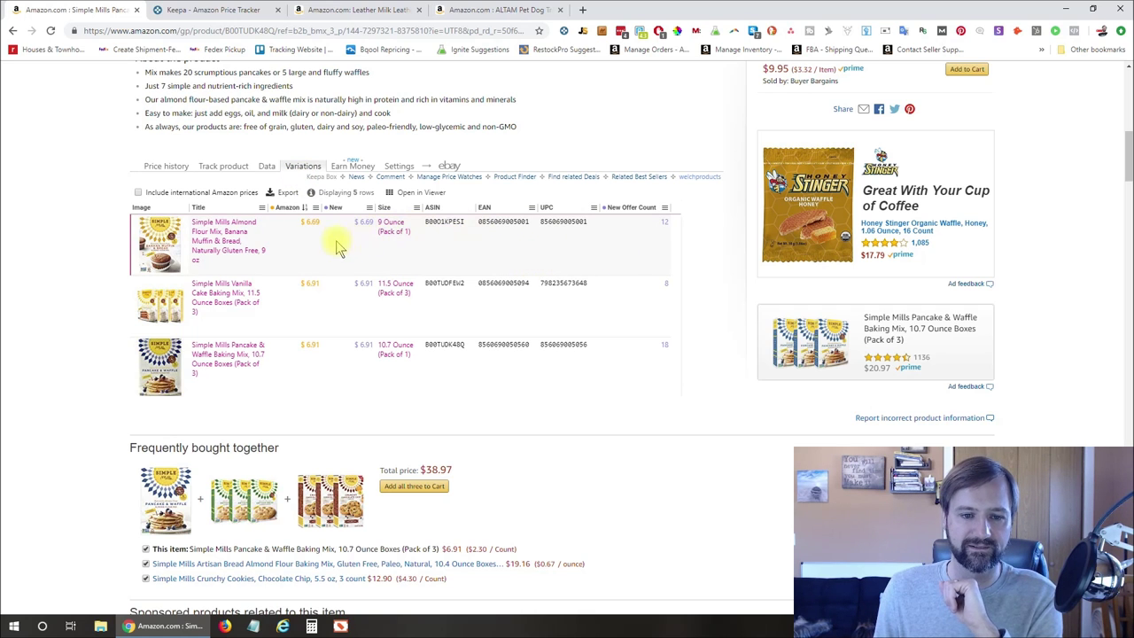
scroll(357, 266, down, 1)
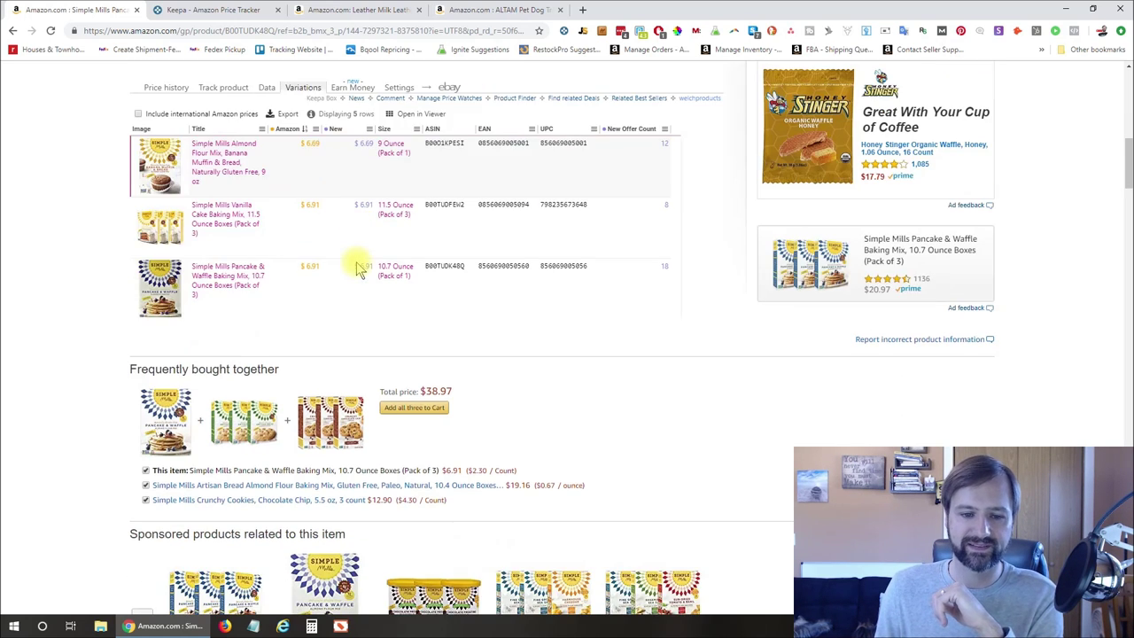
scroll(357, 265, up, 1)
scroll(856, 336, up, 5)
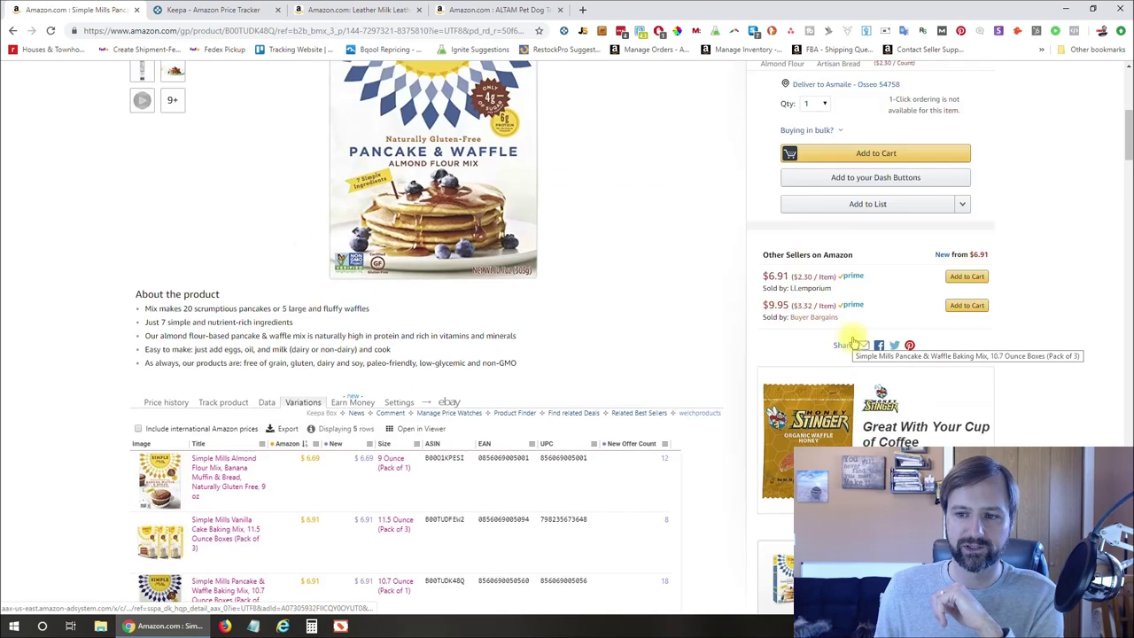
scroll(620, 290, down, 3)
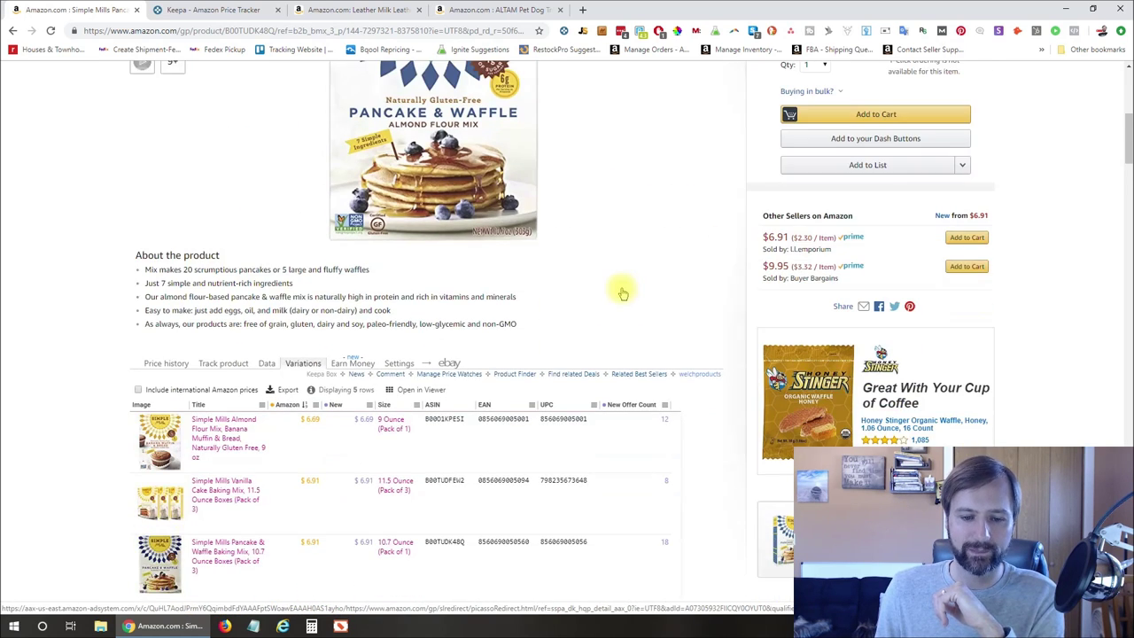
scroll(426, 459, down, 1)
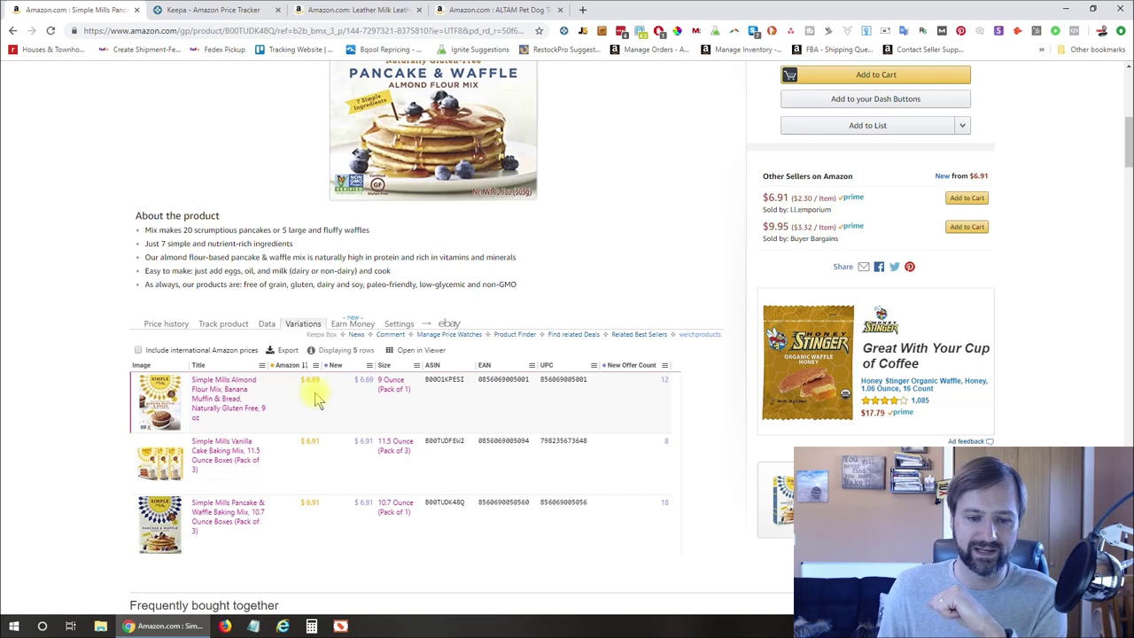
Step: Sort the variations table by New, Size and ASIN, finishing with Title
click(340, 365)
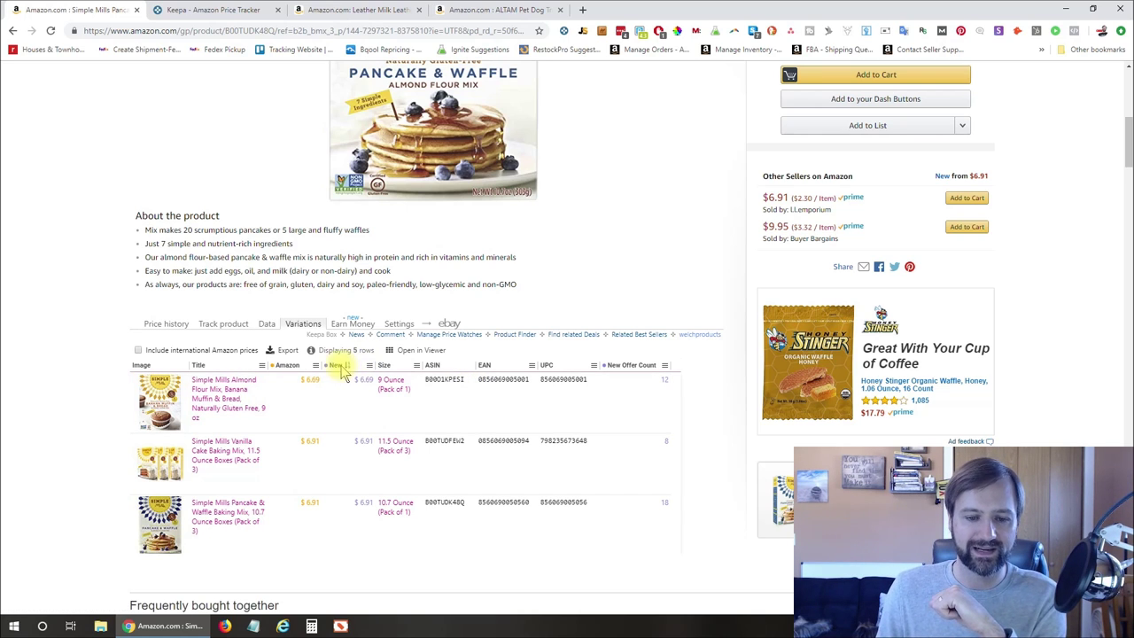
click(396, 365)
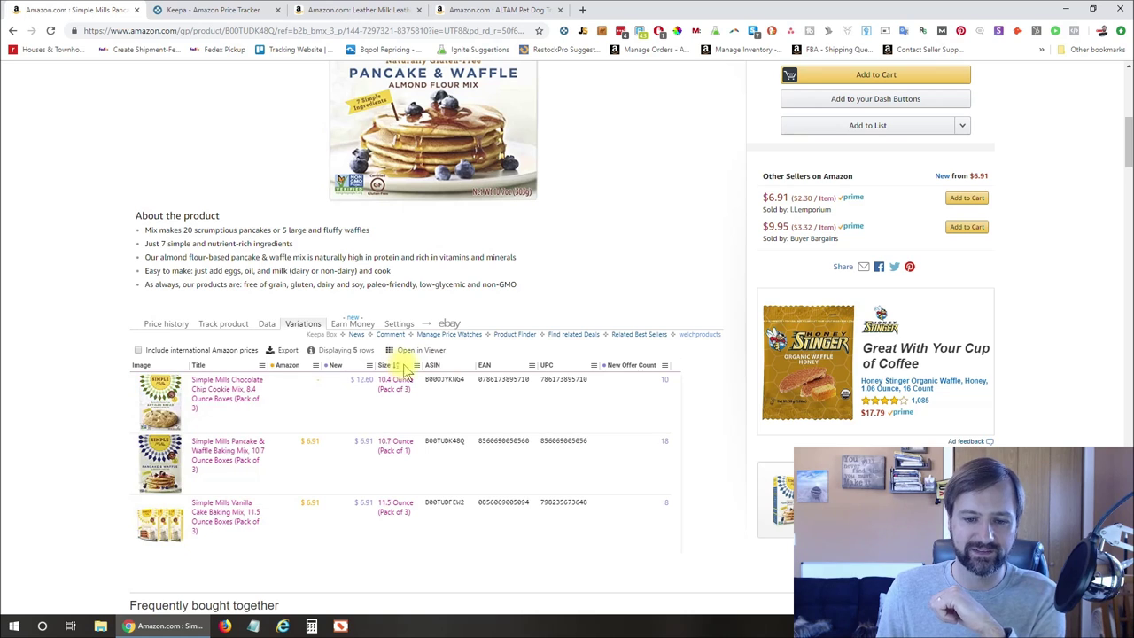
click(441, 365)
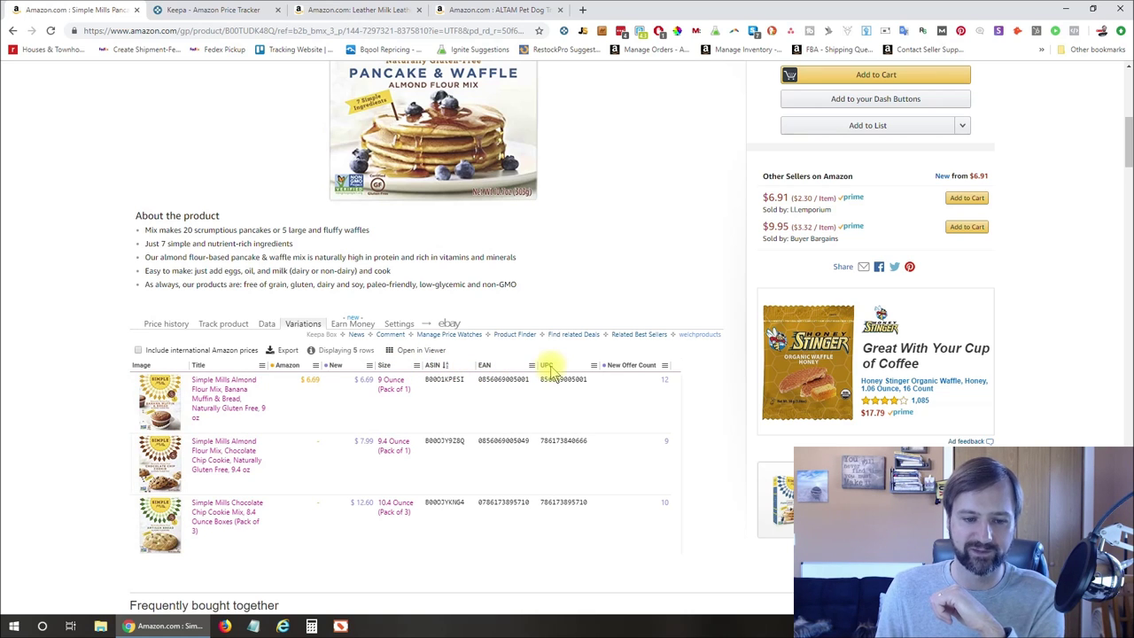
click(200, 364)
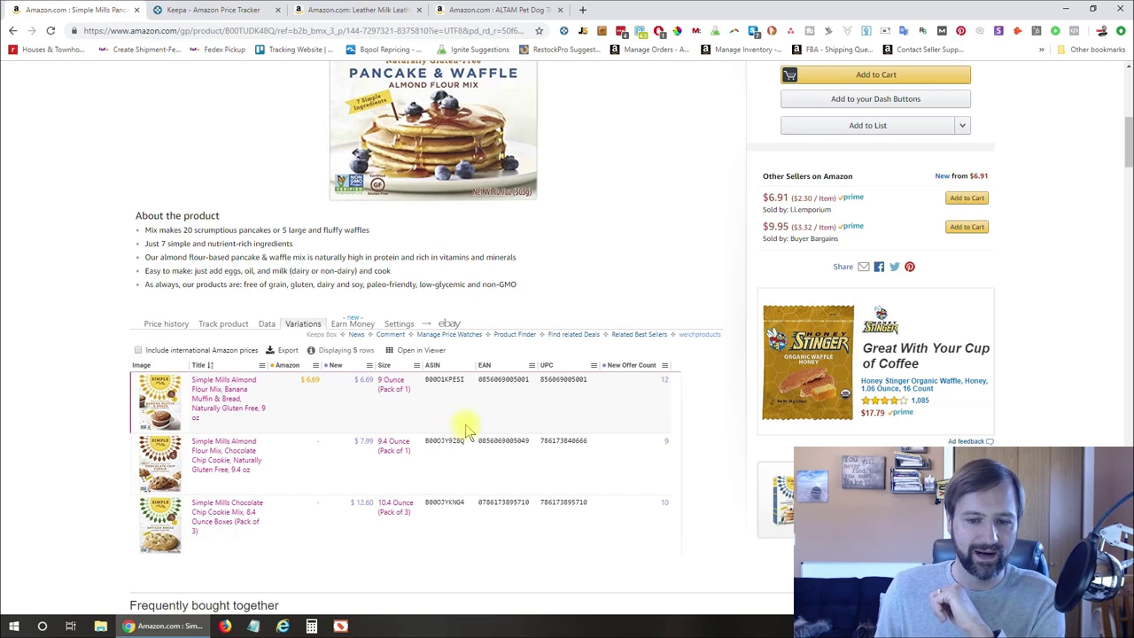
click(445, 325)
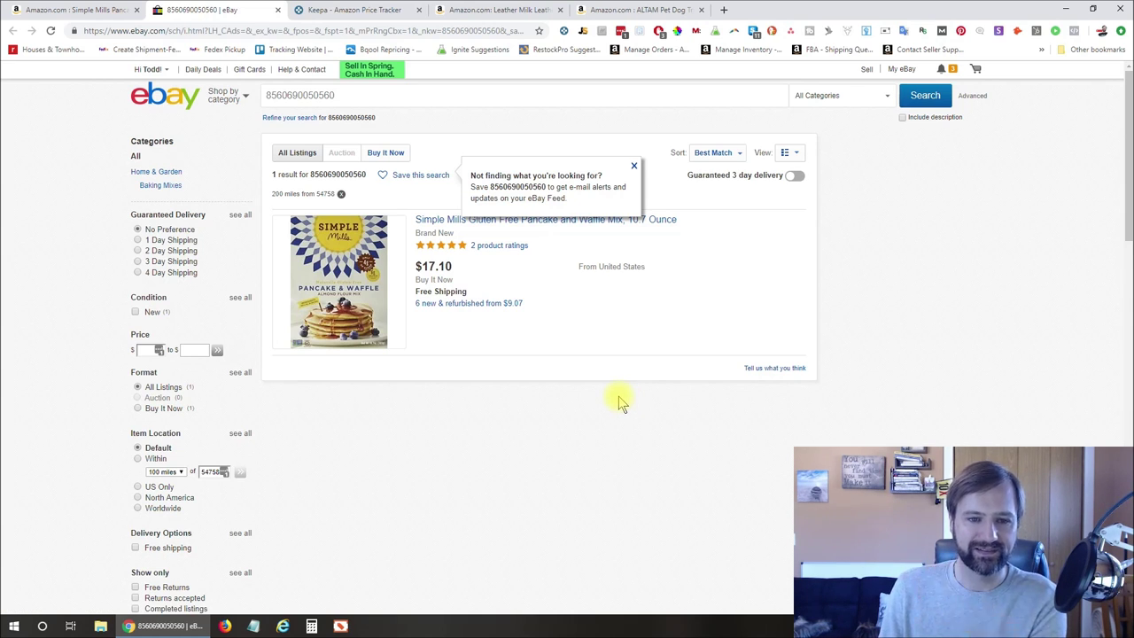
double_click(312, 90)
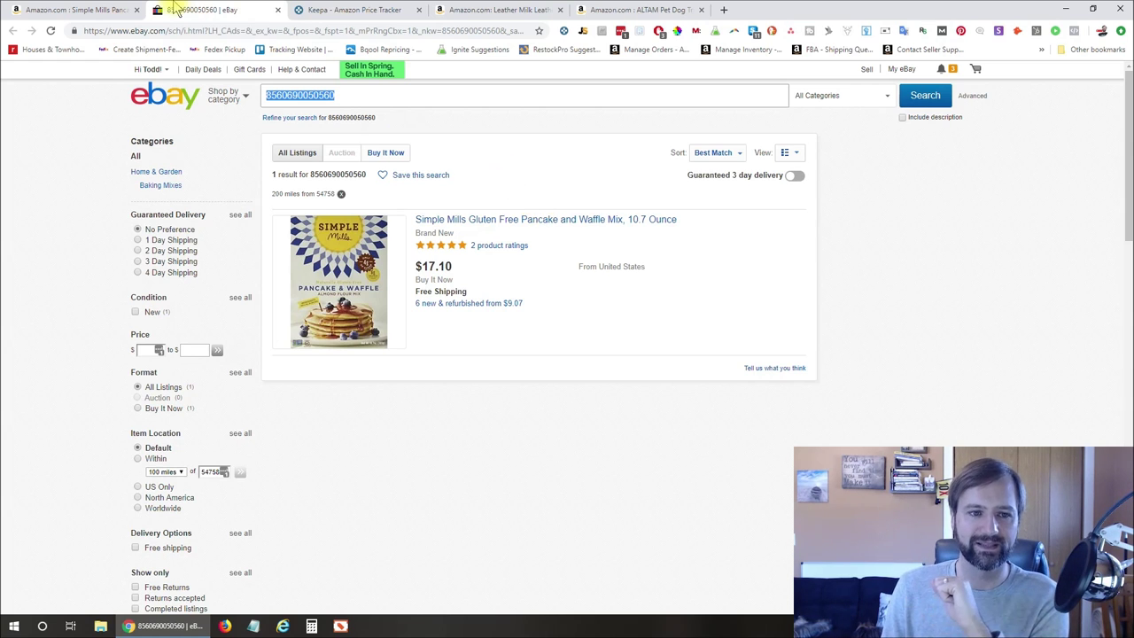
click(277, 10)
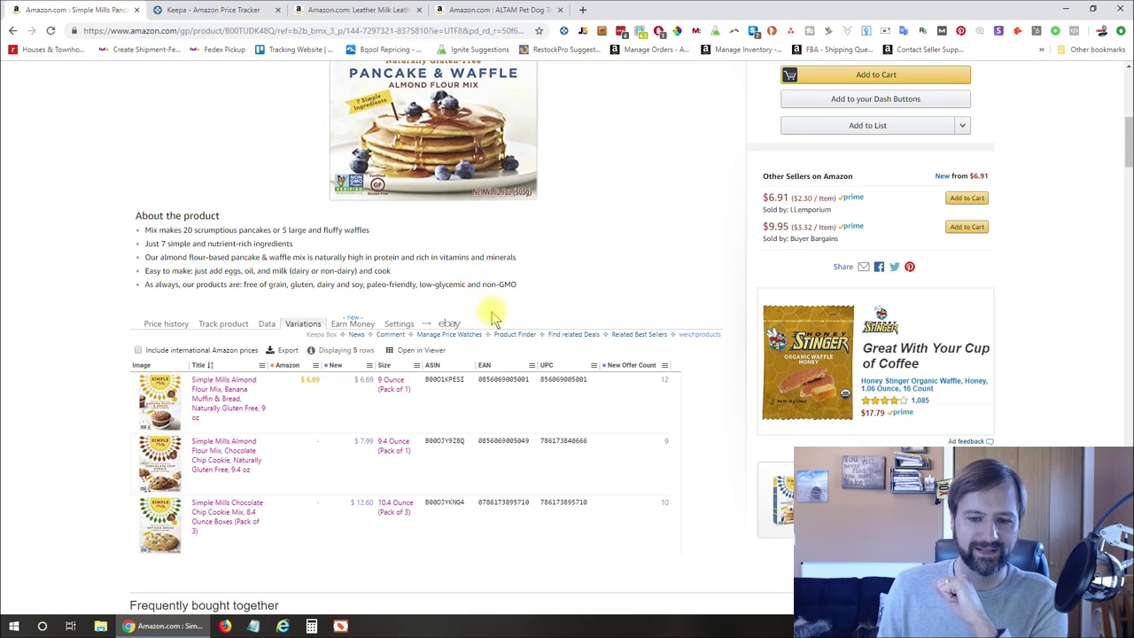
Step: Switch to the Chamberlain's Leather Milk tab and scroll to its one-year Keepa chart
click(323, 11)
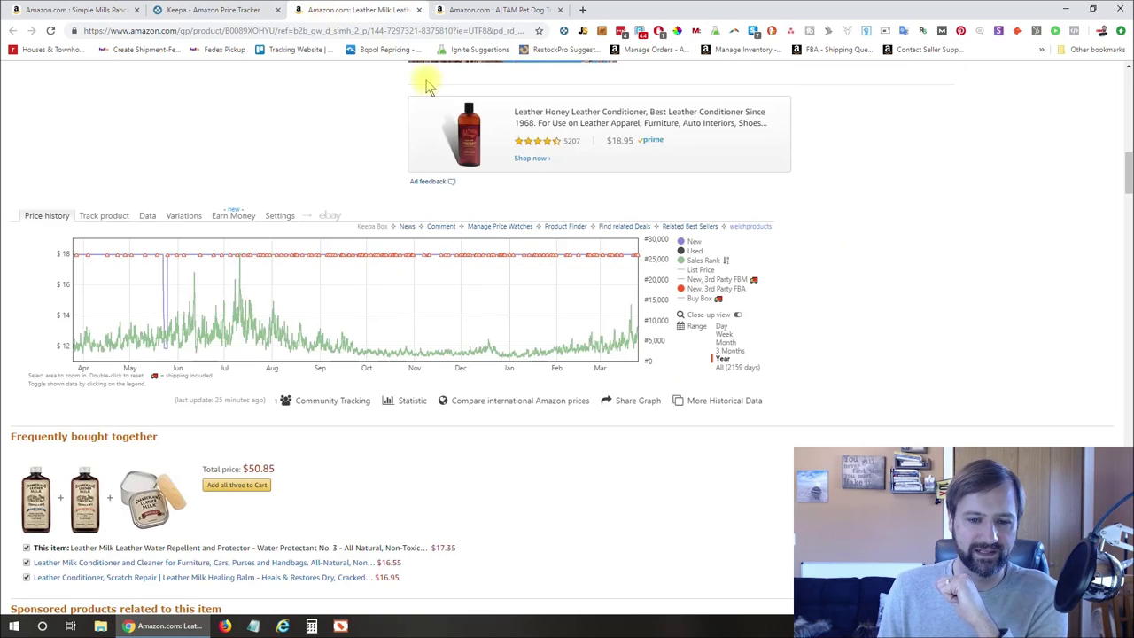
scroll(767, 316, up, 15)
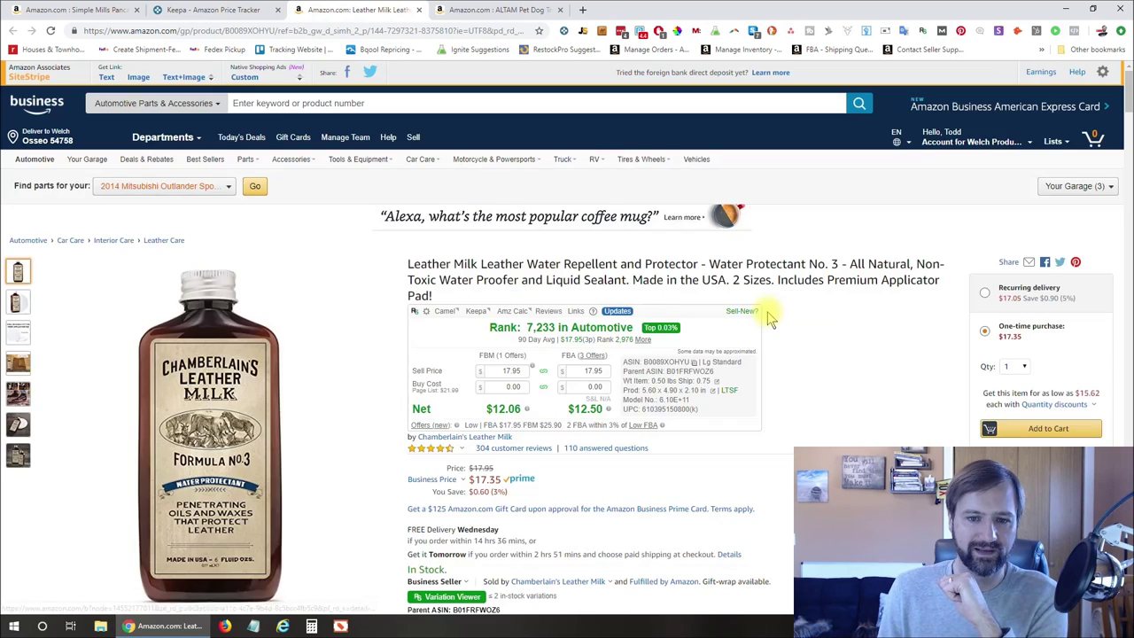
scroll(606, 283, down, 10)
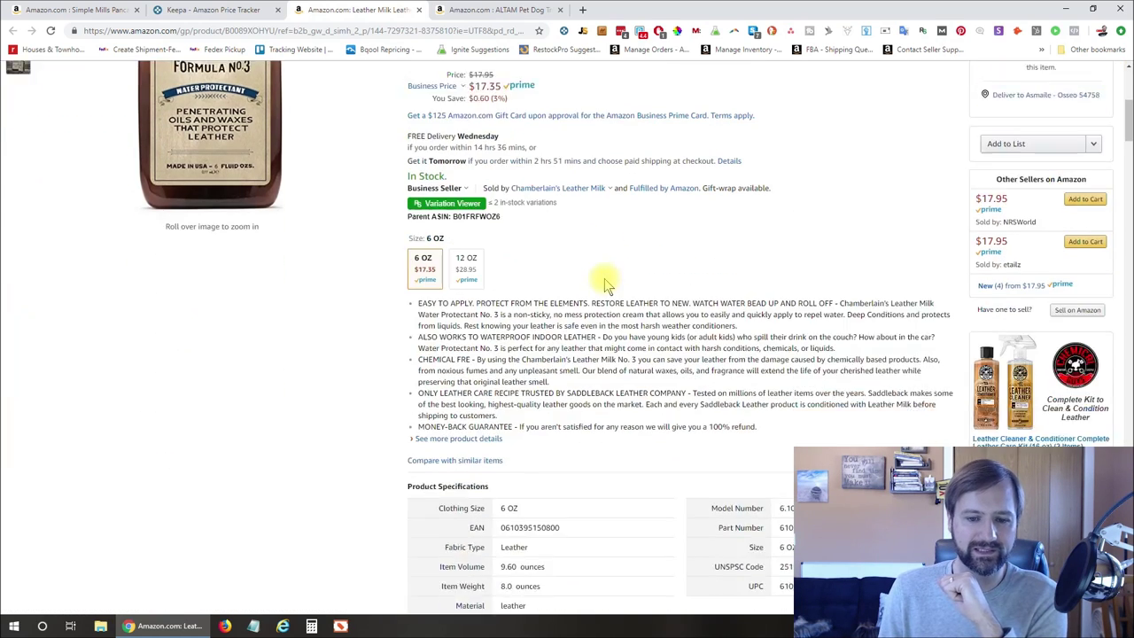
scroll(606, 284, down, 5)
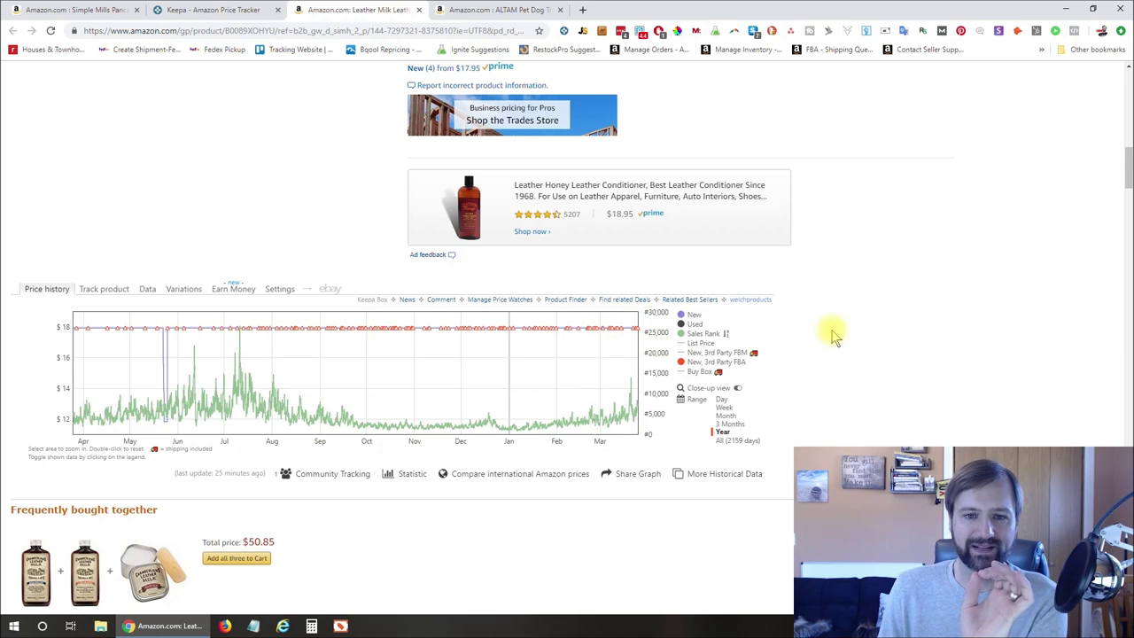
scroll(833, 335, up, 10)
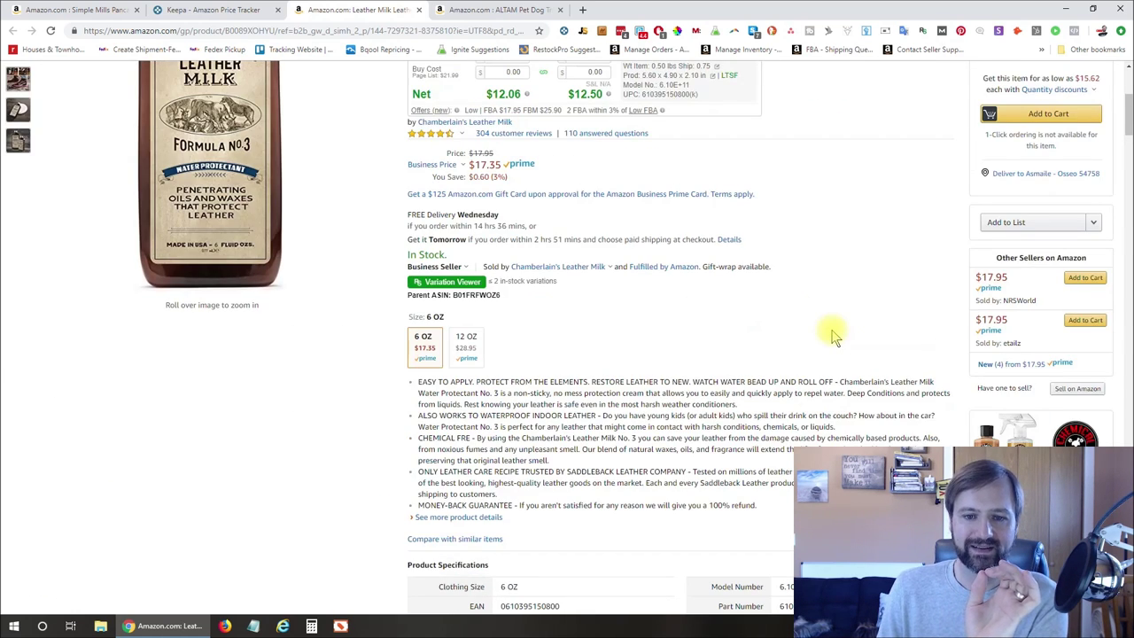
scroll(833, 334, down, 10)
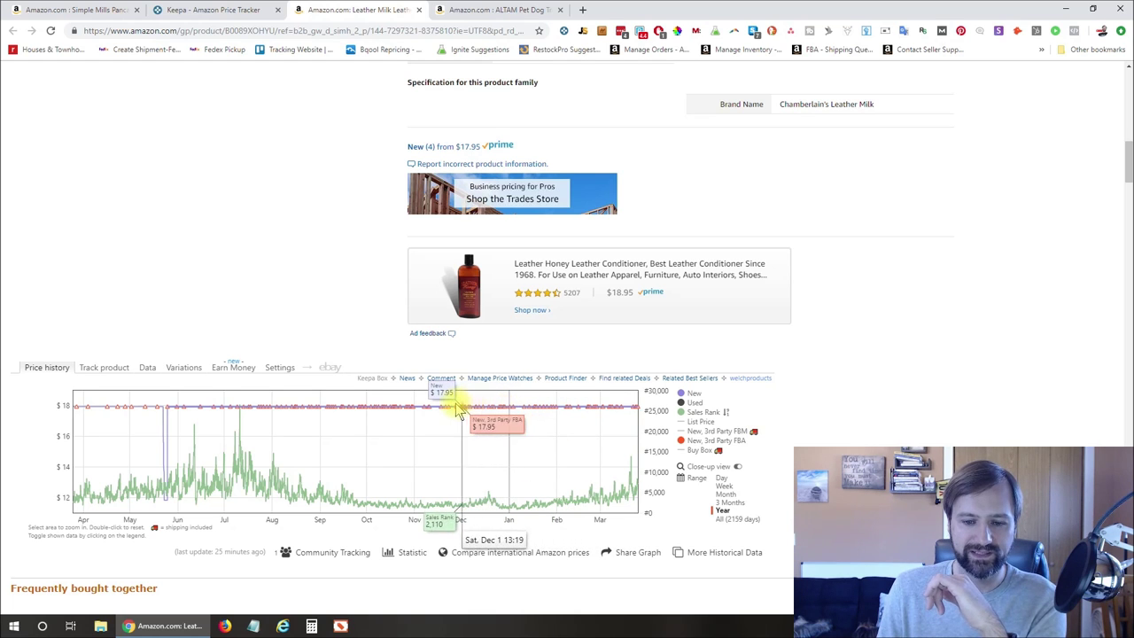
Step: Hide and re-show the New price line, then set the range to 3 Months
click(696, 395)
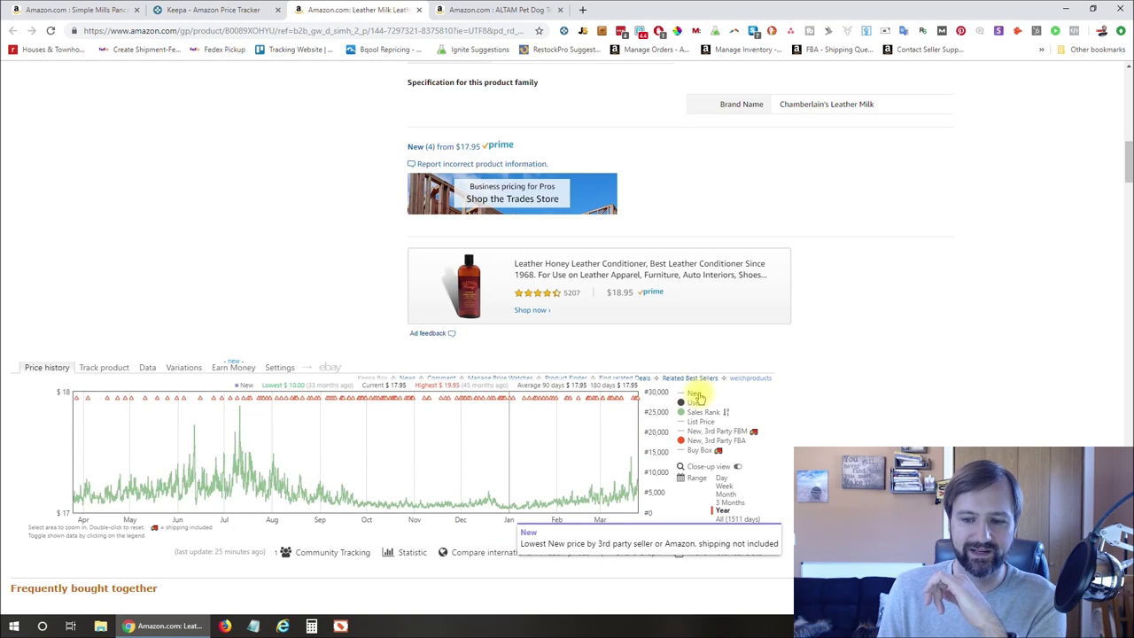
click(695, 395)
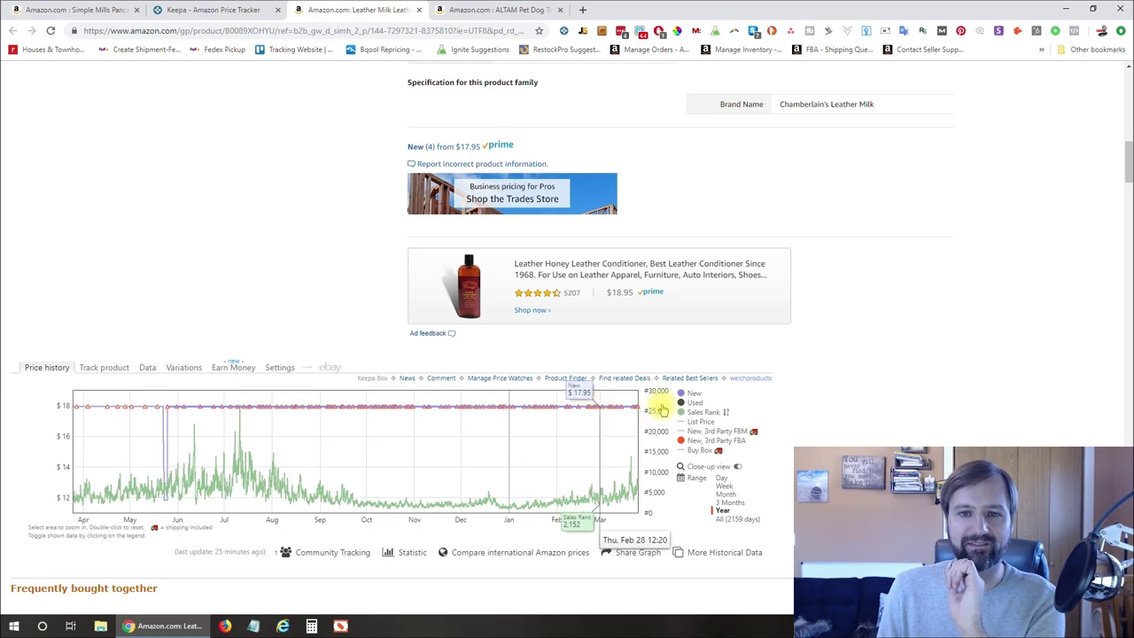
mouse_move(710, 405)
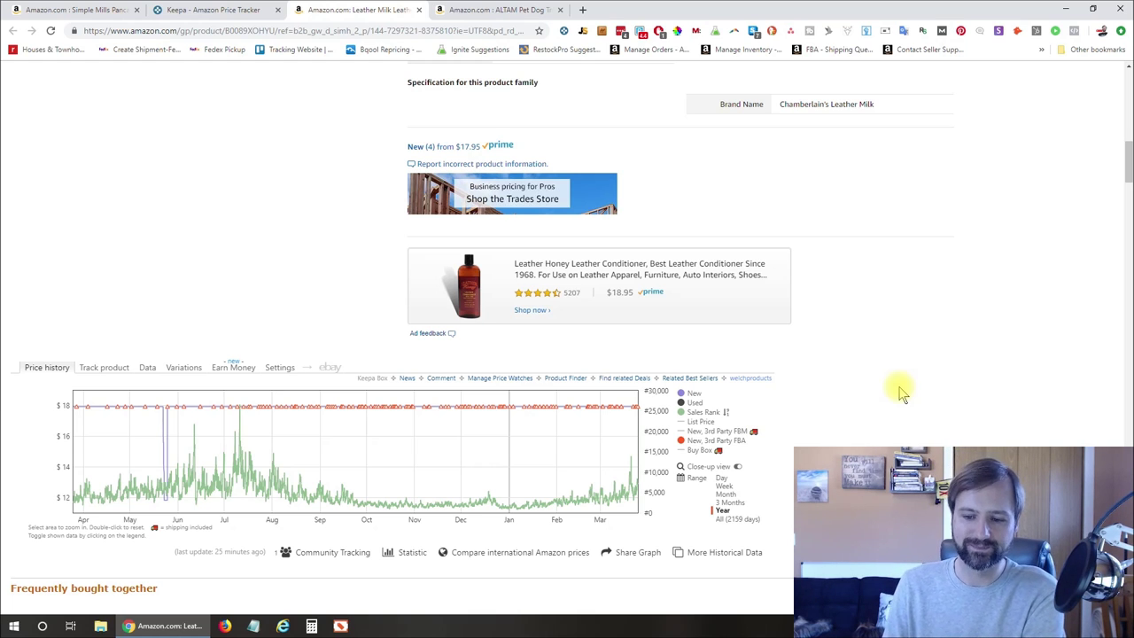
click(741, 503)
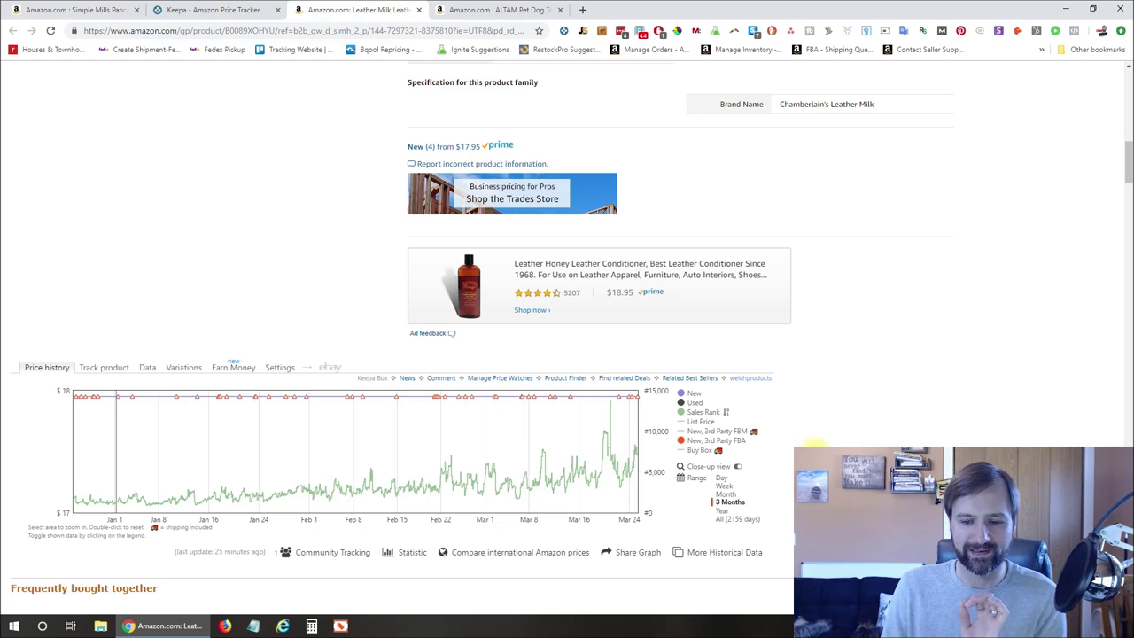
Step: Step the Leather Milk chart through the Day, Week, Month and 3 Months ranges, ending on Year
click(721, 479)
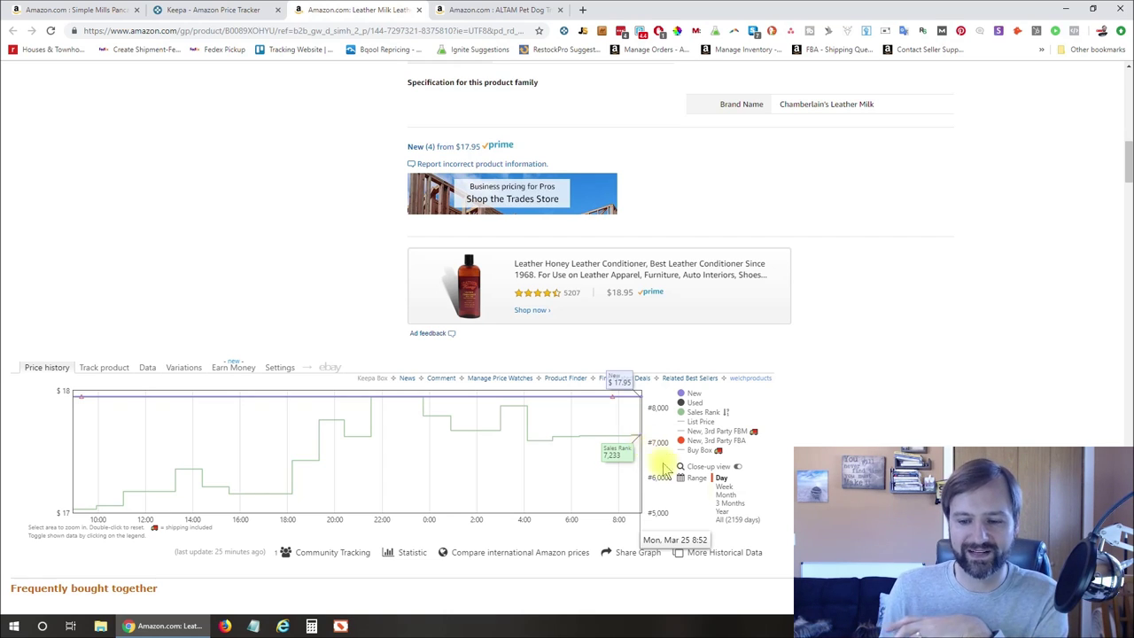
click(724, 486)
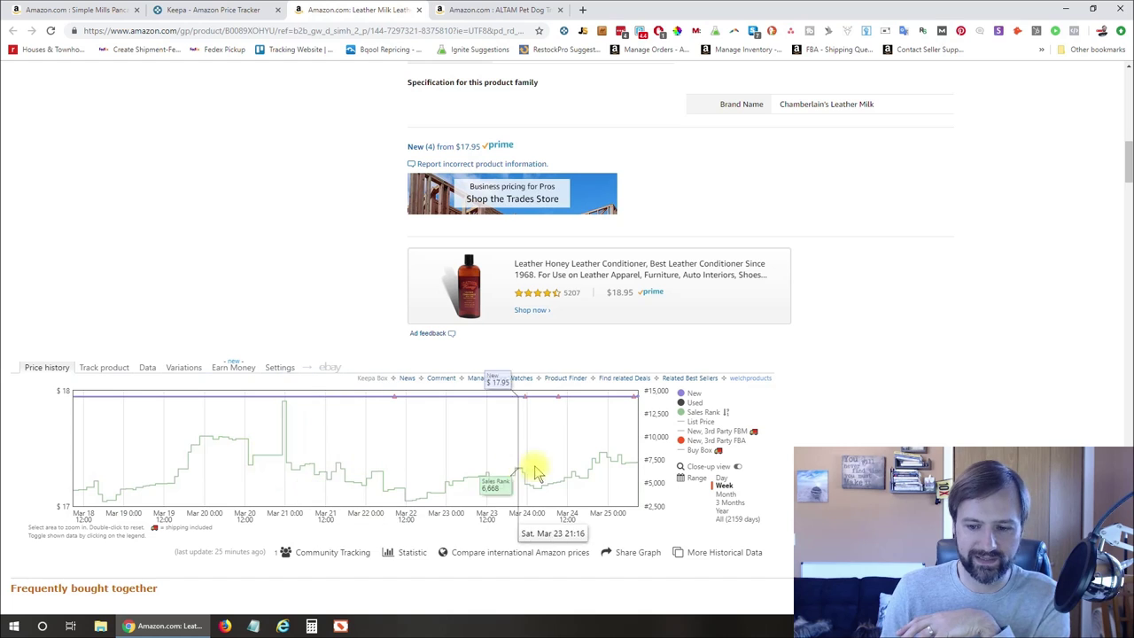
click(725, 493)
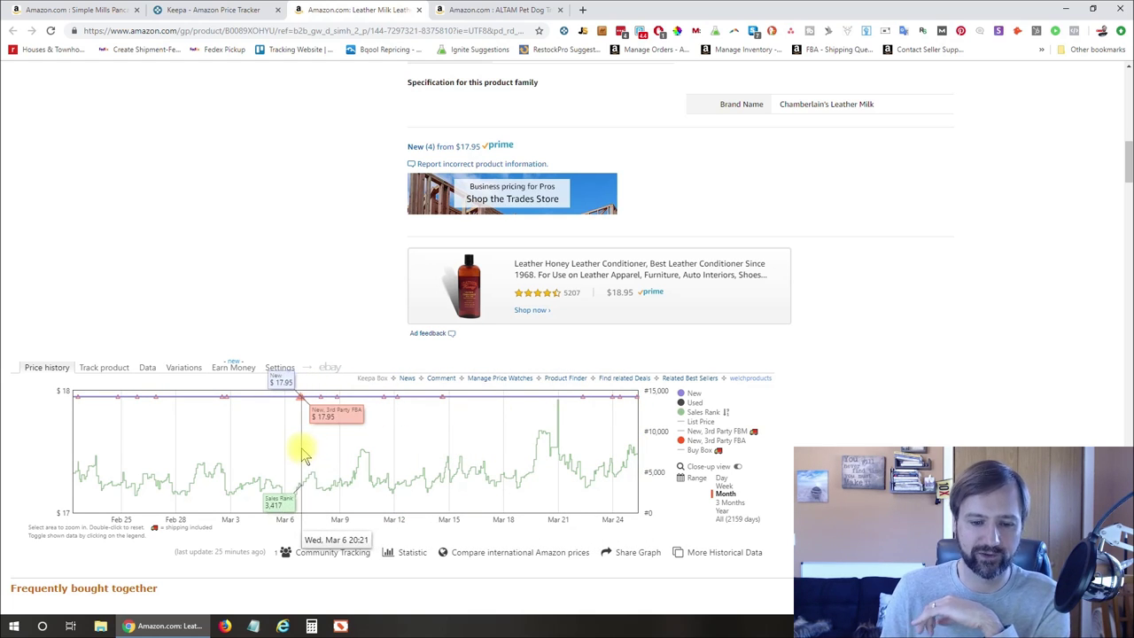
click(731, 502)
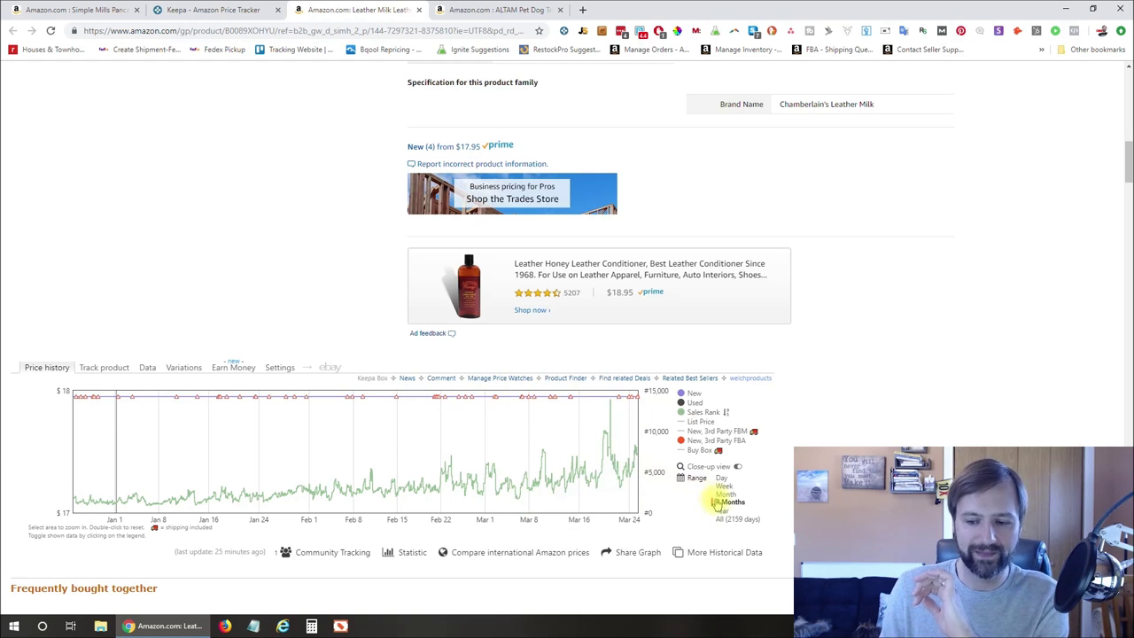
click(724, 511)
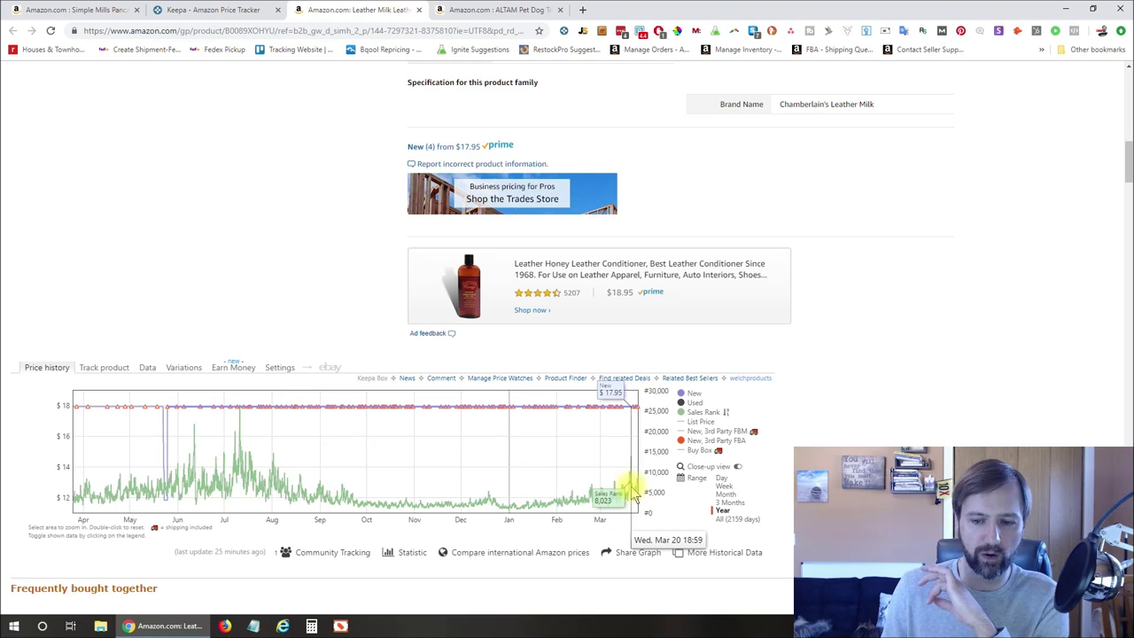
scroll(851, 432, up, 5)
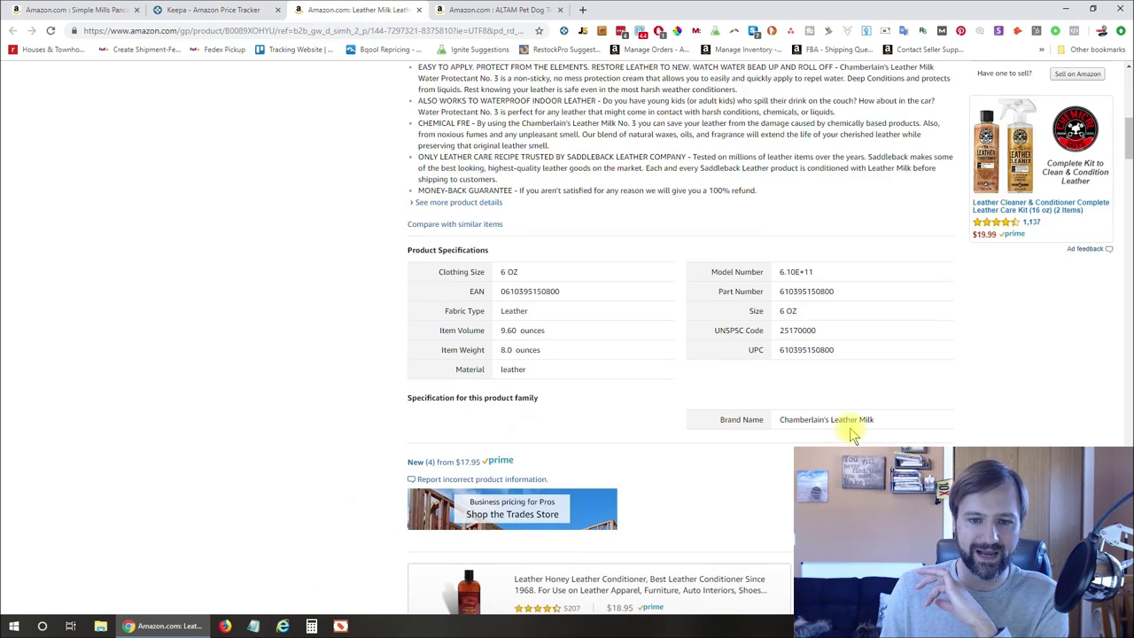
Step: Switch to the 12 OZ Leather Milk size and show its full history with Sales Rank added
scroll(851, 432, up, 1)
click(466, 307)
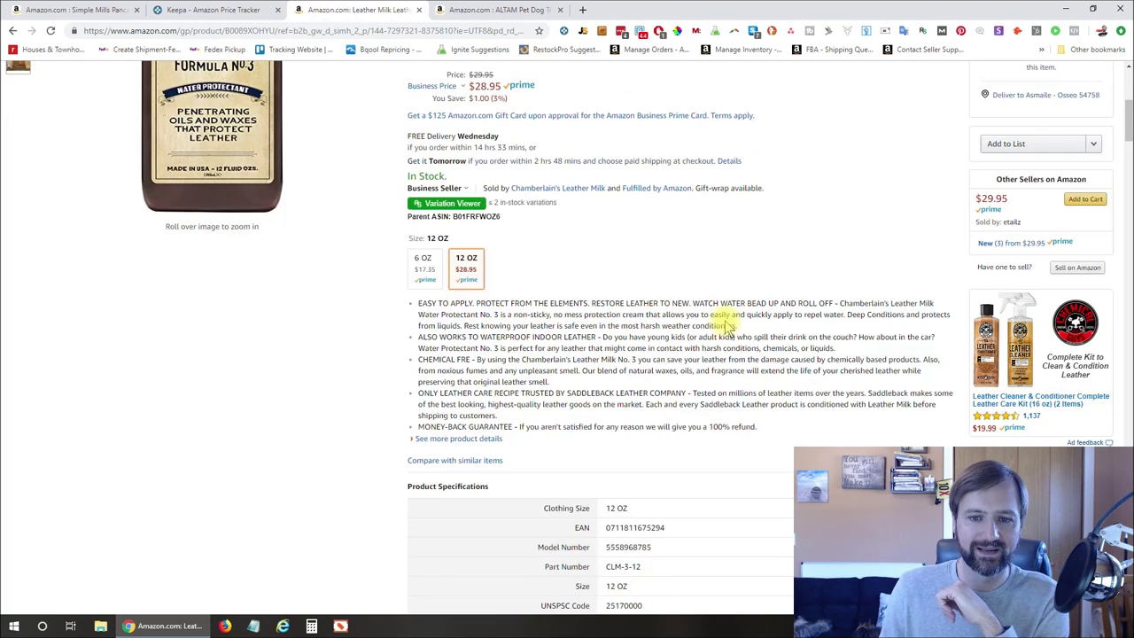
scroll(717, 325, down, 4)
scroll(767, 335, down, 2)
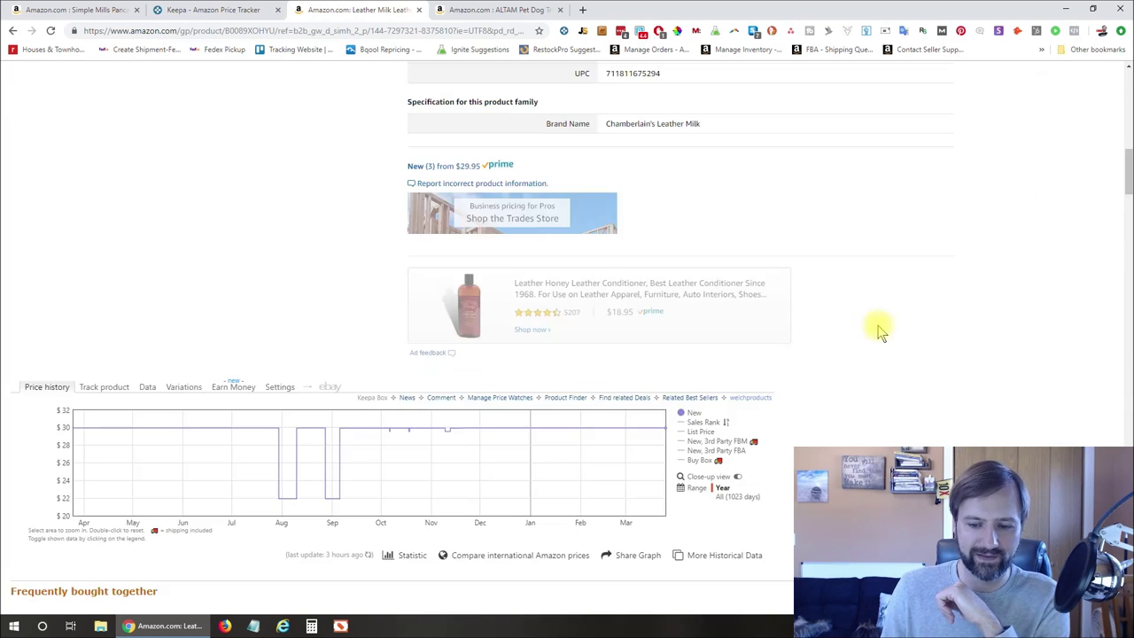
click(731, 502)
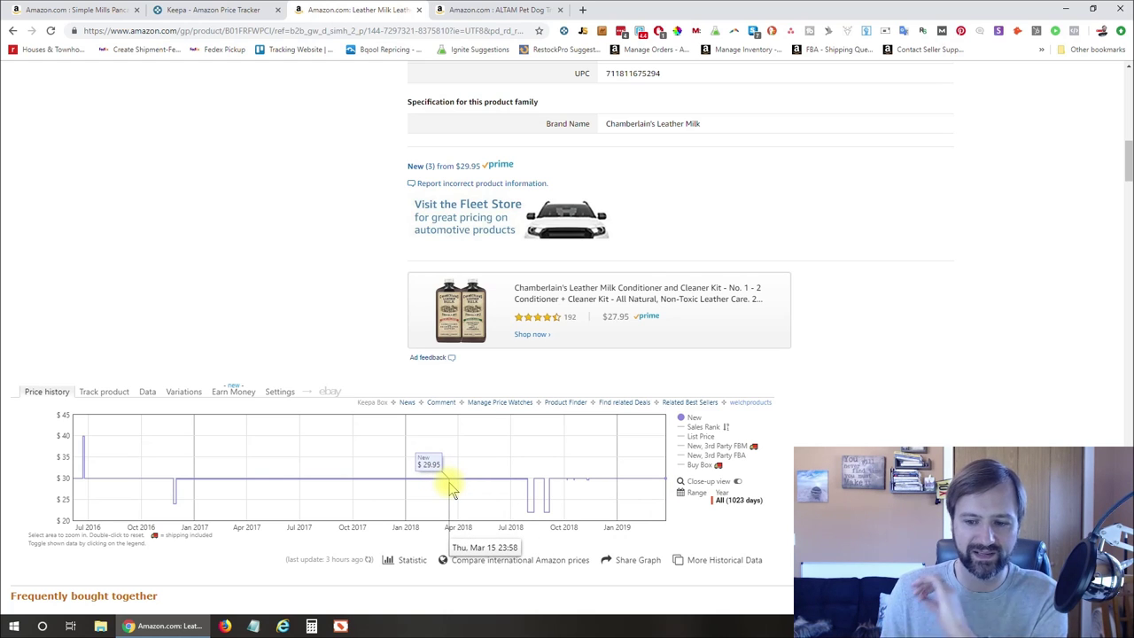
click(700, 428)
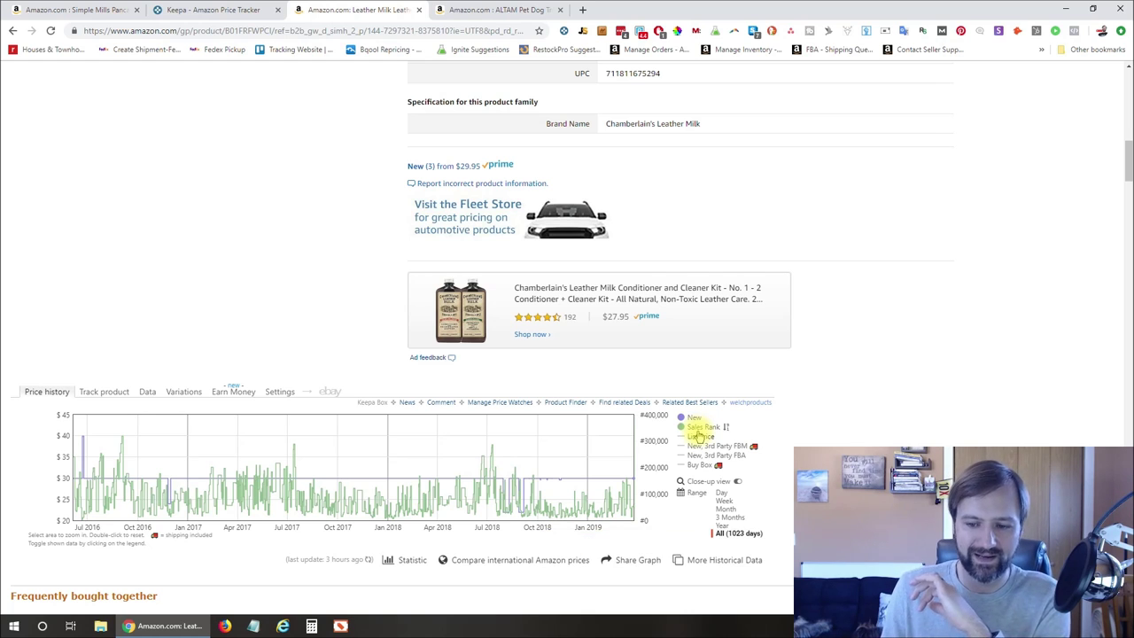
click(699, 436)
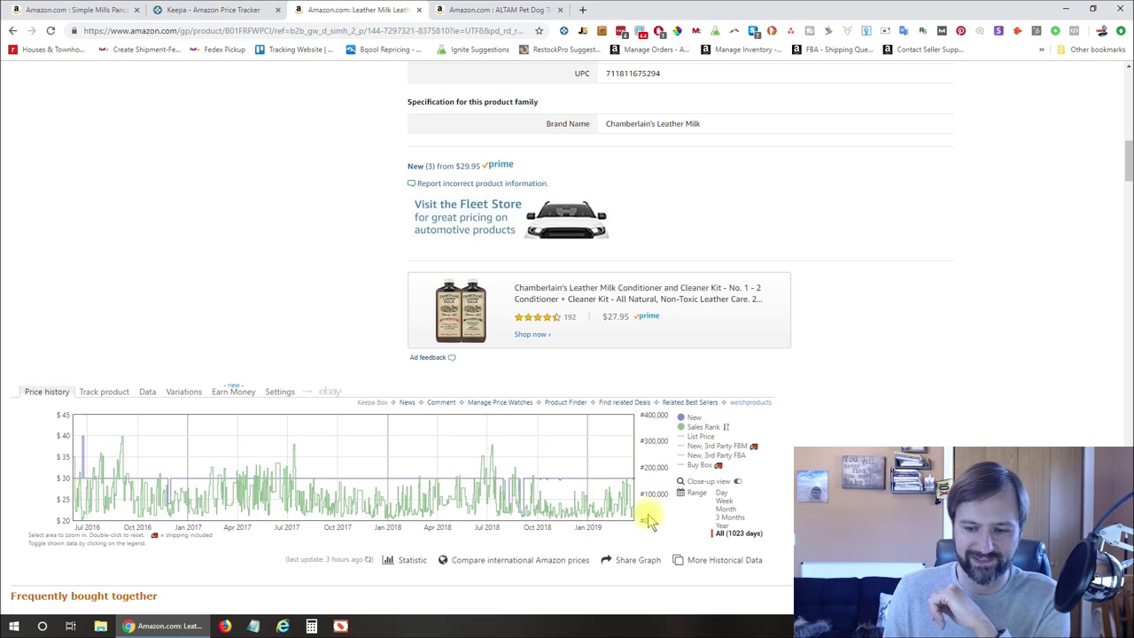
Step: Cycle the chart range through 3 months, one month and 3 months, ending on one year
click(726, 526)
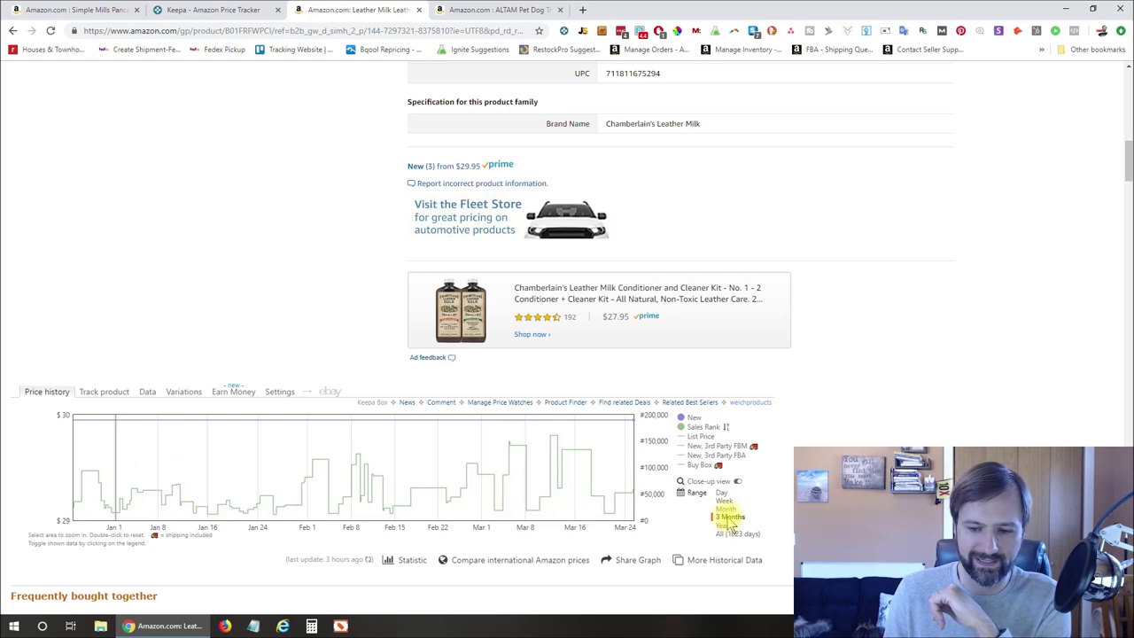
click(726, 509)
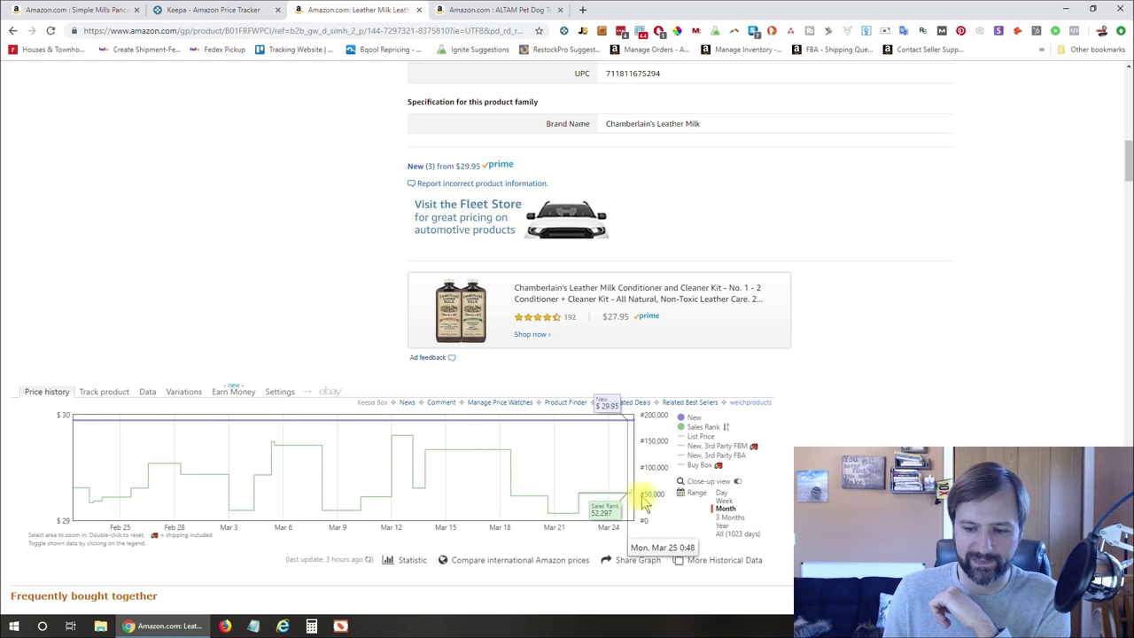
click(727, 517)
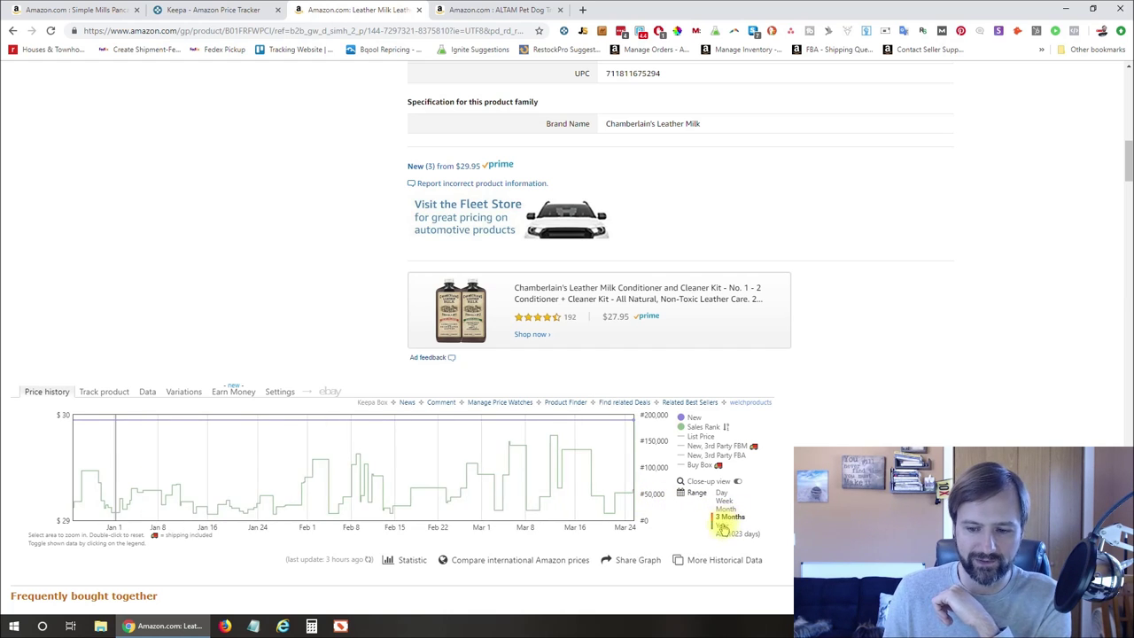
click(723, 526)
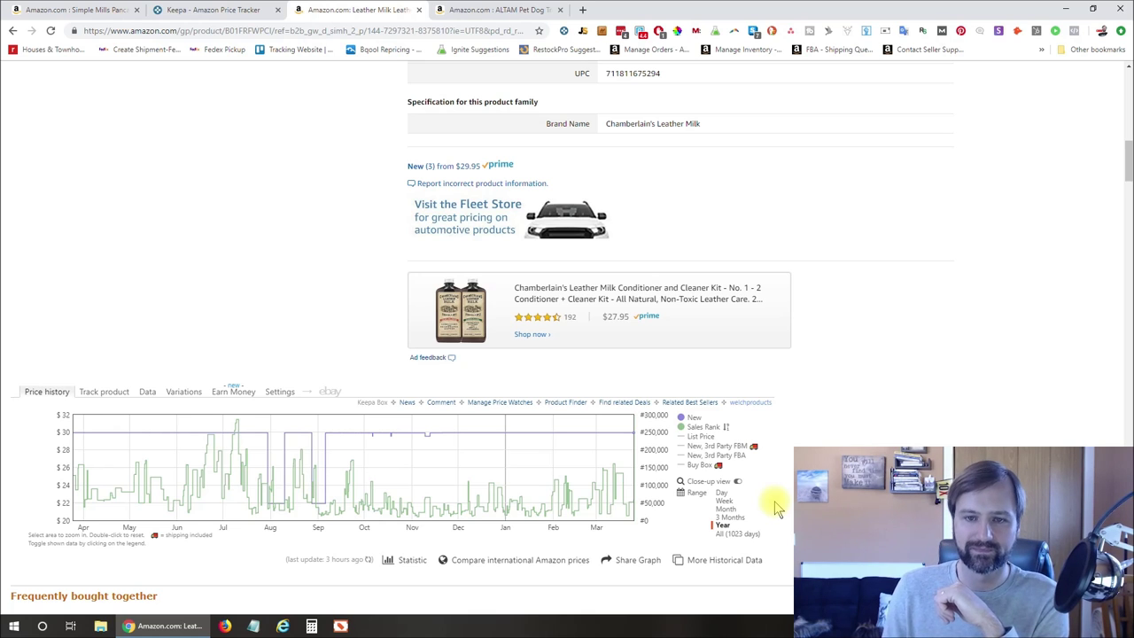
Step: Open the ALTAM dog training collar listing and chart all 32 tracked days in Keepa
click(505, 10)
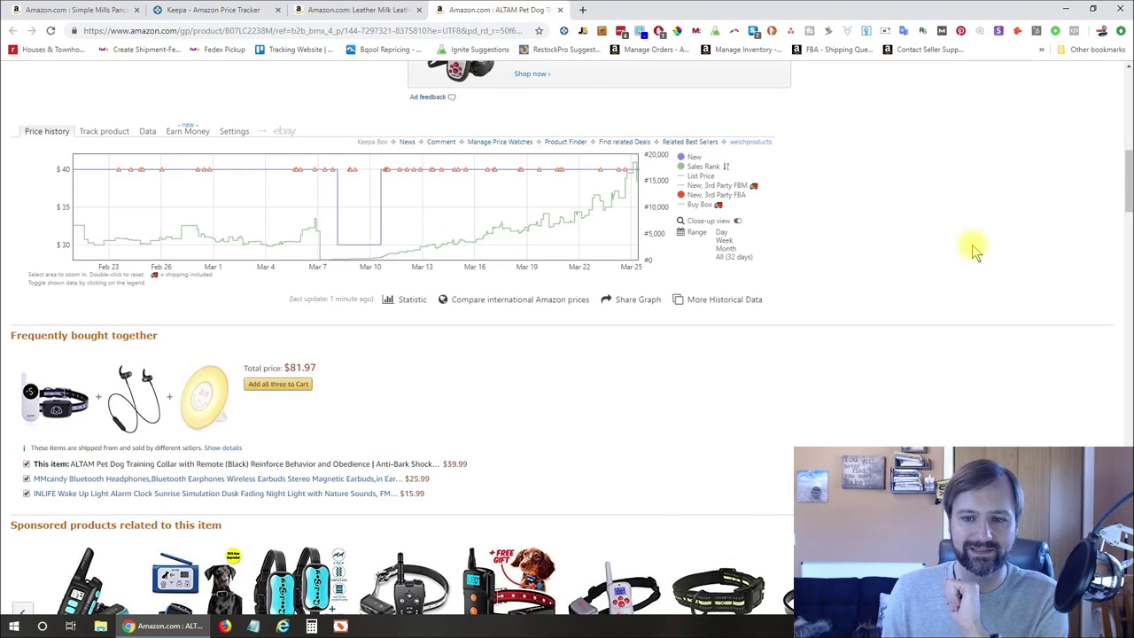
scroll(975, 252, up, 10)
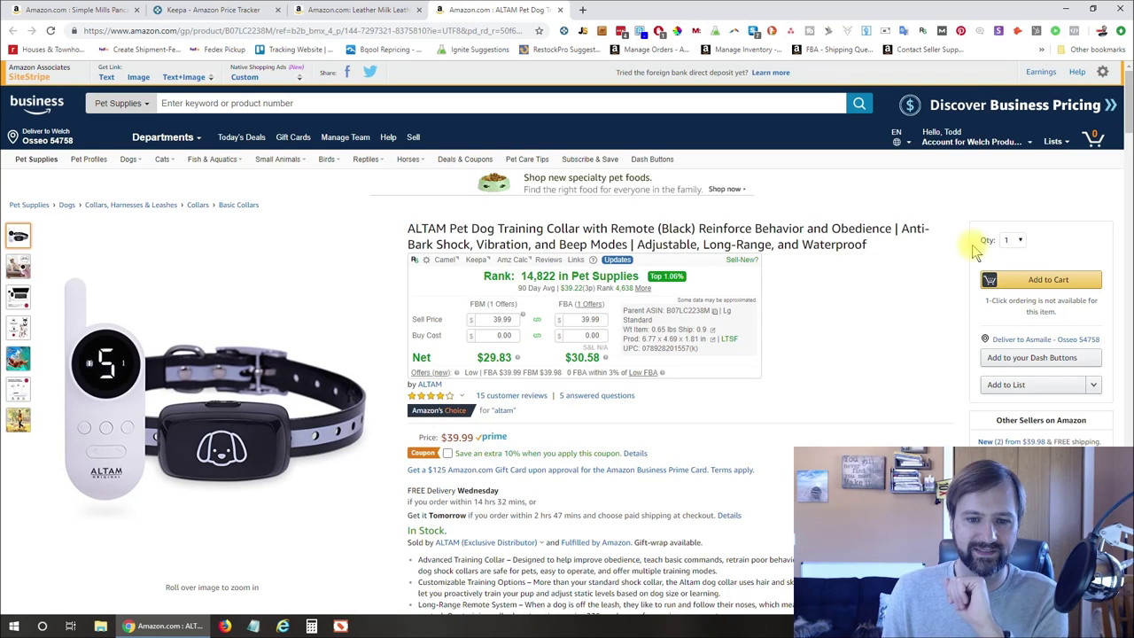
scroll(817, 363, down, 2)
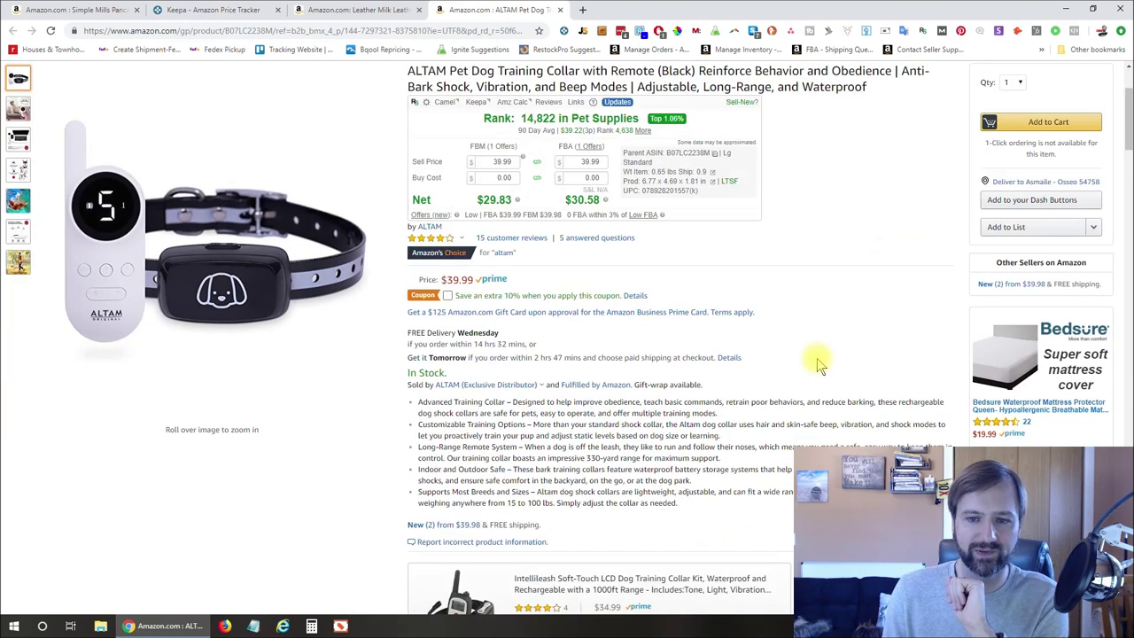
scroll(817, 363, down, 5)
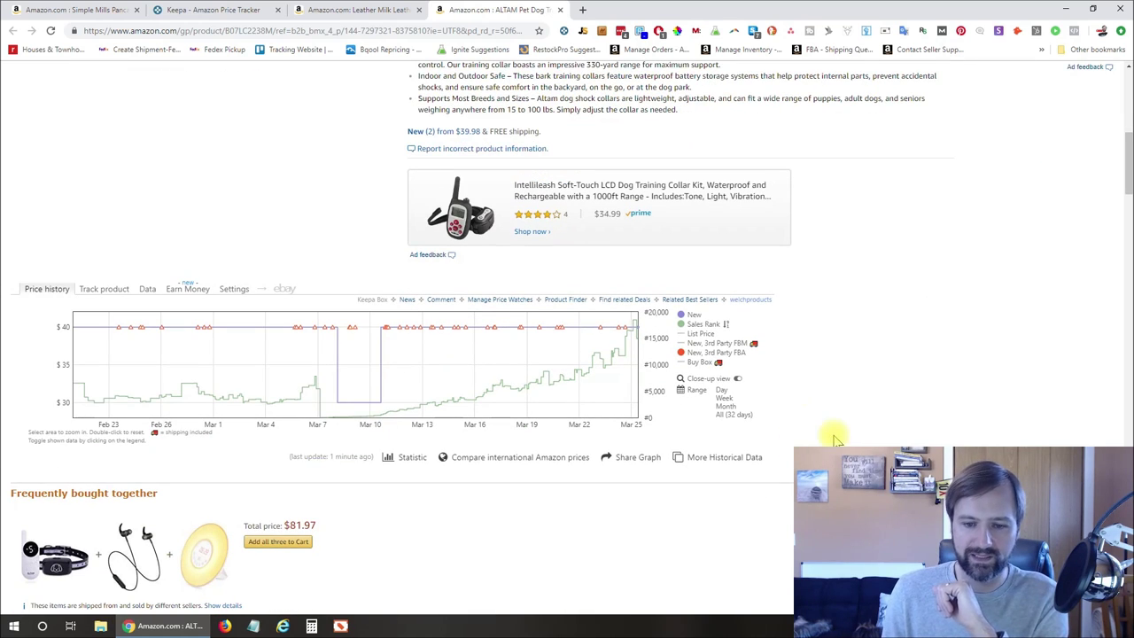
click(740, 416)
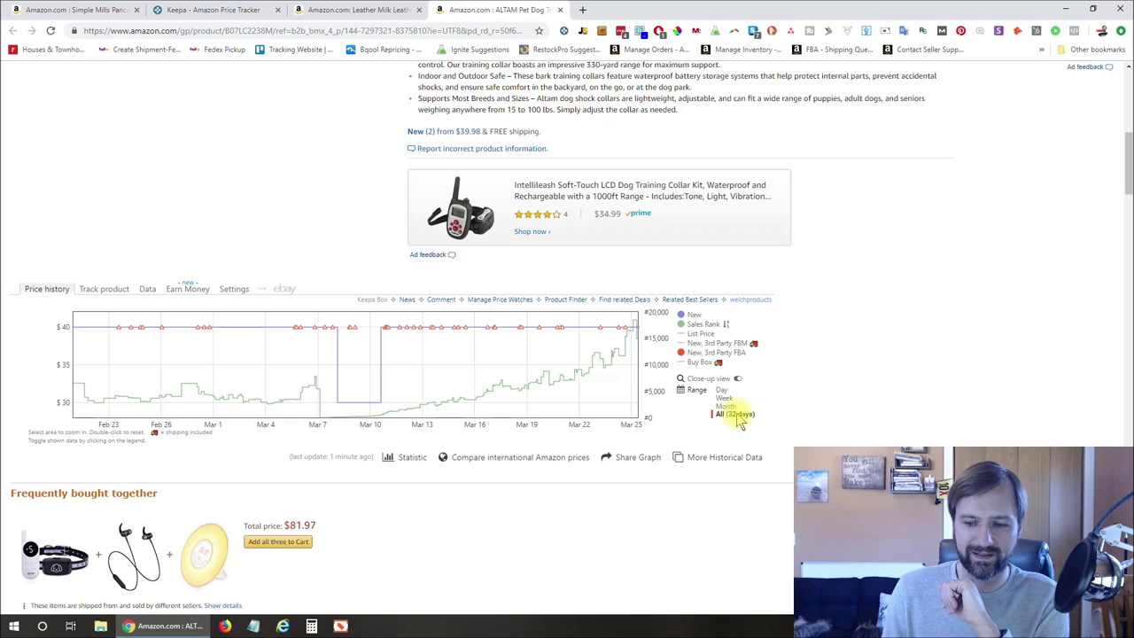
Step: Add New, 3rd Party FBM offers to the collar chart and set the range to one month
click(728, 344)
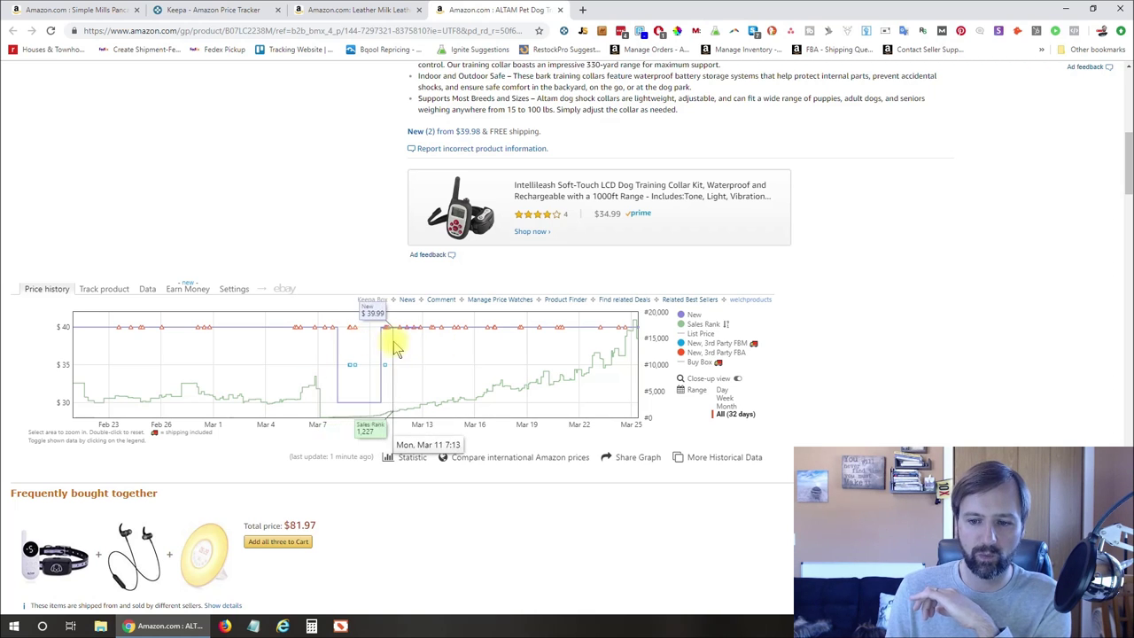
mouse_move(698, 341)
mouse_move(700, 364)
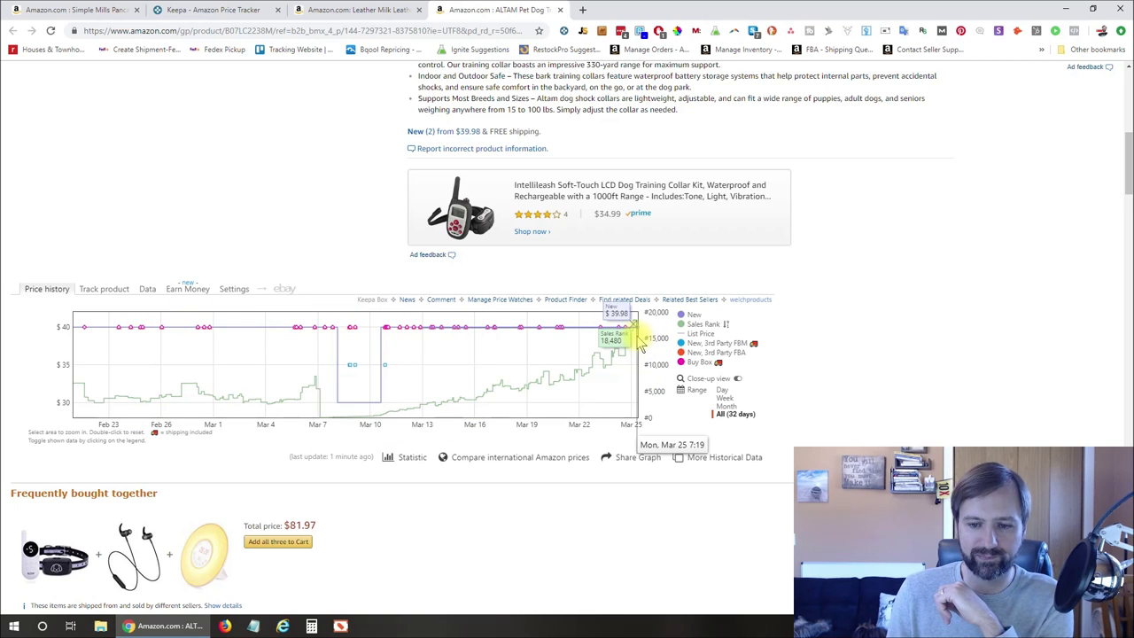
click(722, 398)
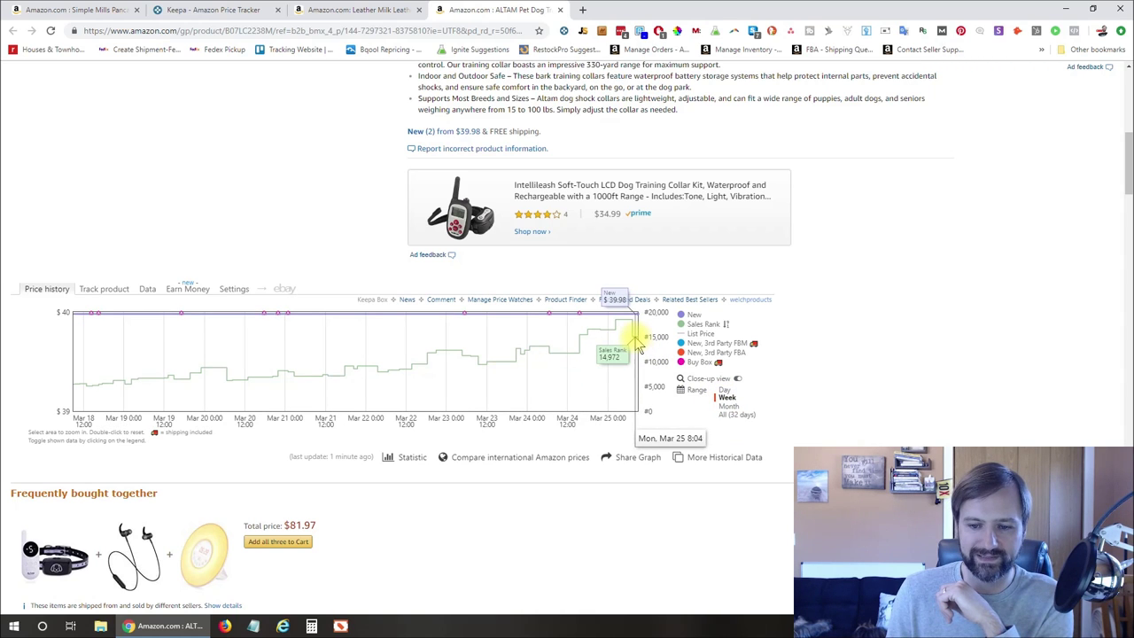
click(725, 406)
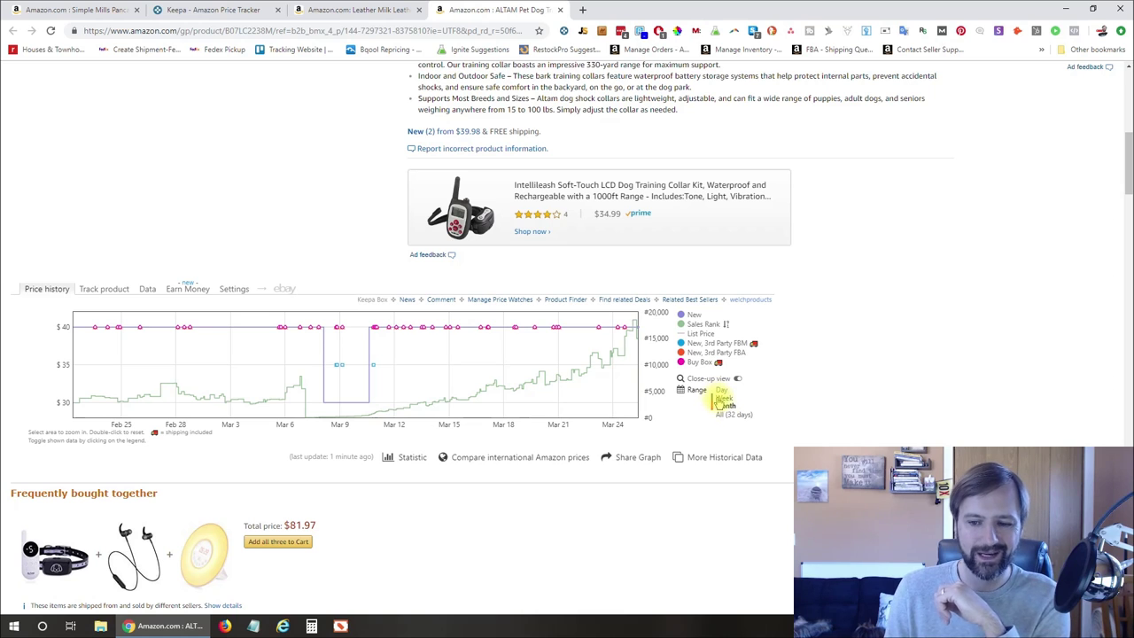